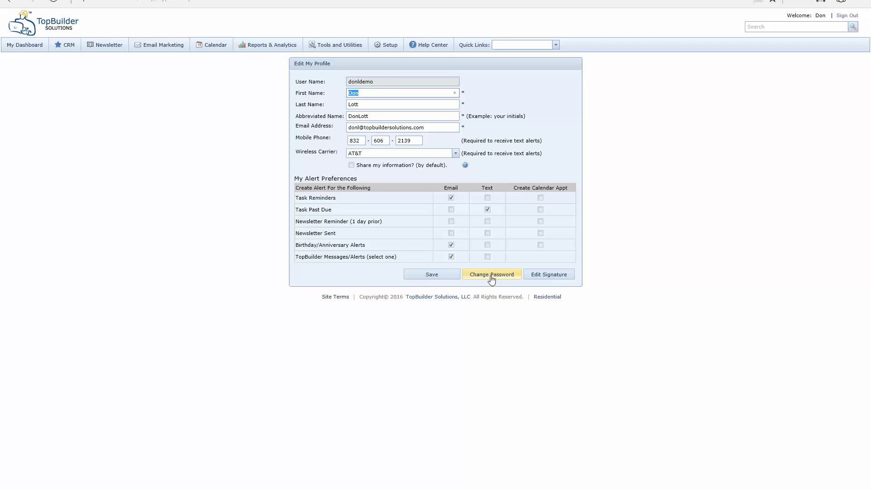
# Step: Save the email signature with its name, title, company and logo, and dismiss the confirmation
pyautogui.click(567, 280)
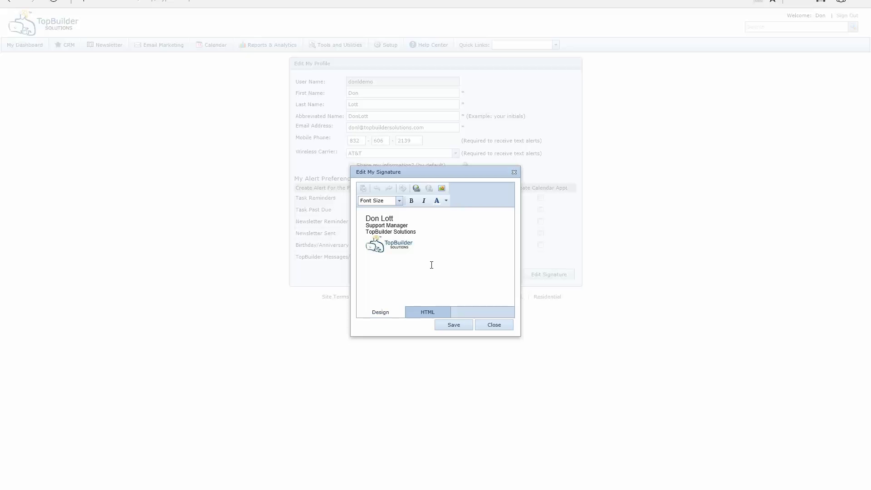
pyautogui.click(452, 328)
pyautogui.click(438, 287)
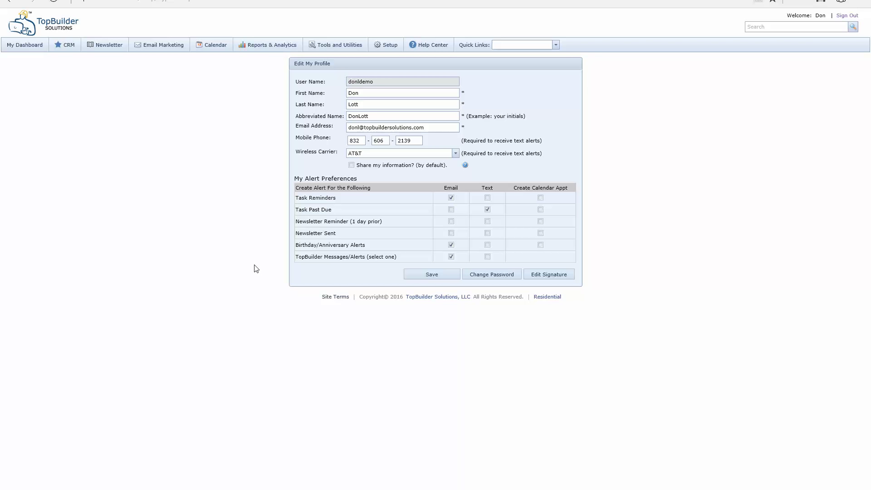
# Step: Save the profile changes, acknowledge the confirmation, and return to My Dashboard
pyautogui.click(420, 278)
pyautogui.click(435, 276)
pyautogui.click(28, 45)
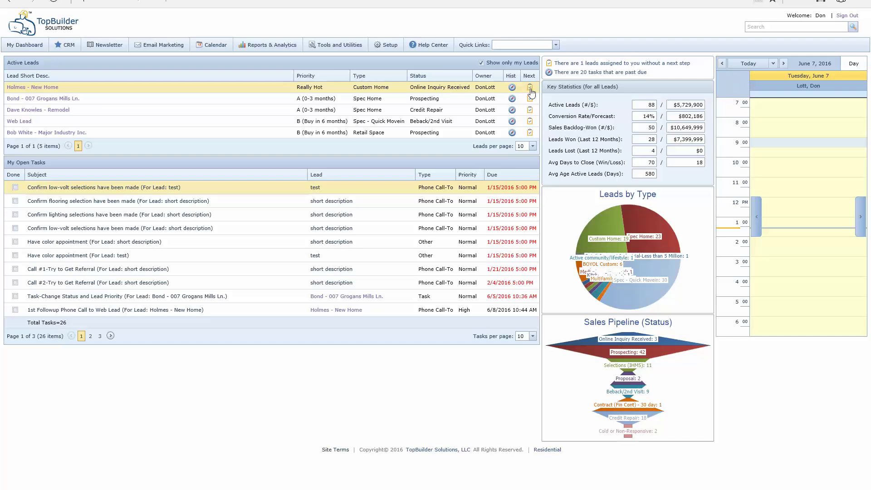
pyautogui.click(512, 87)
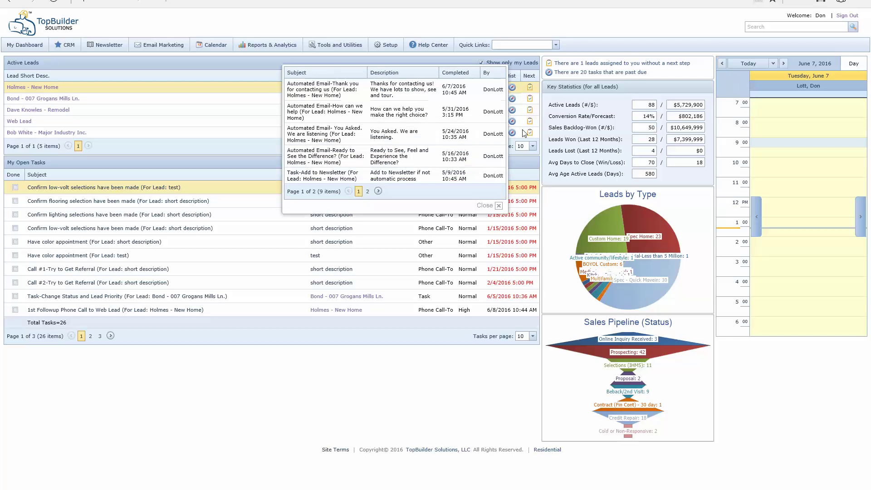
pyautogui.click(498, 205)
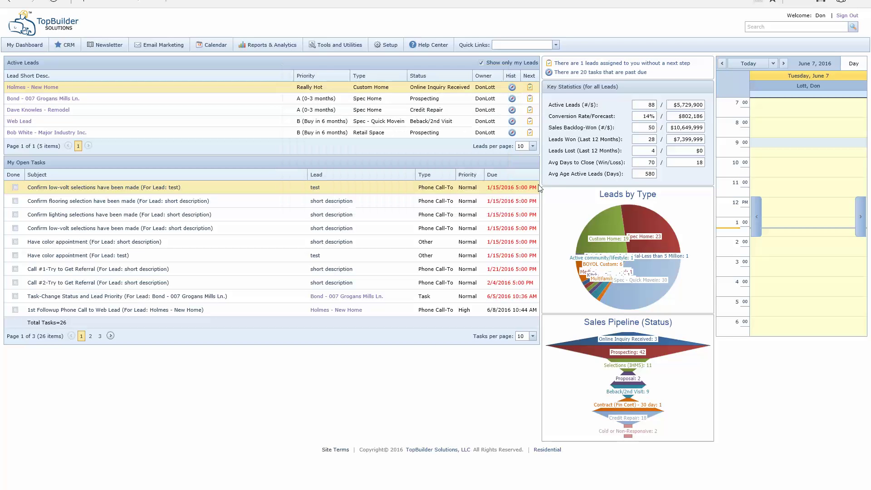
pyautogui.click(530, 87)
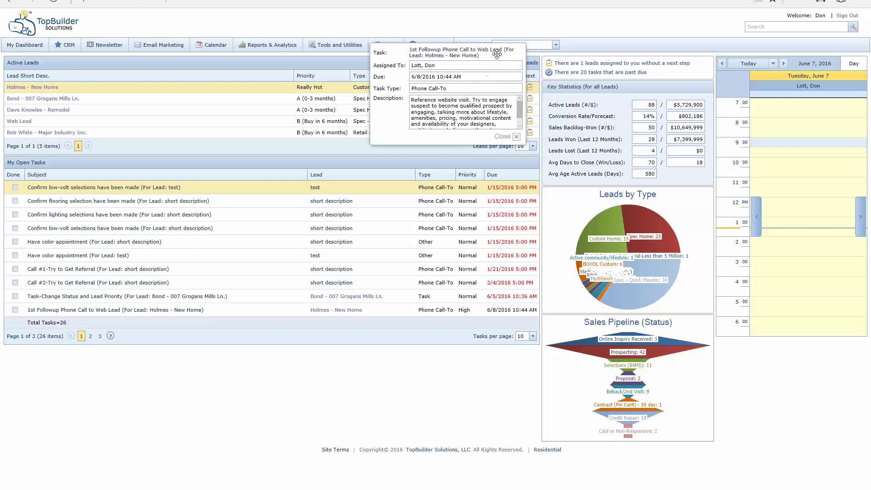
pyautogui.click(516, 136)
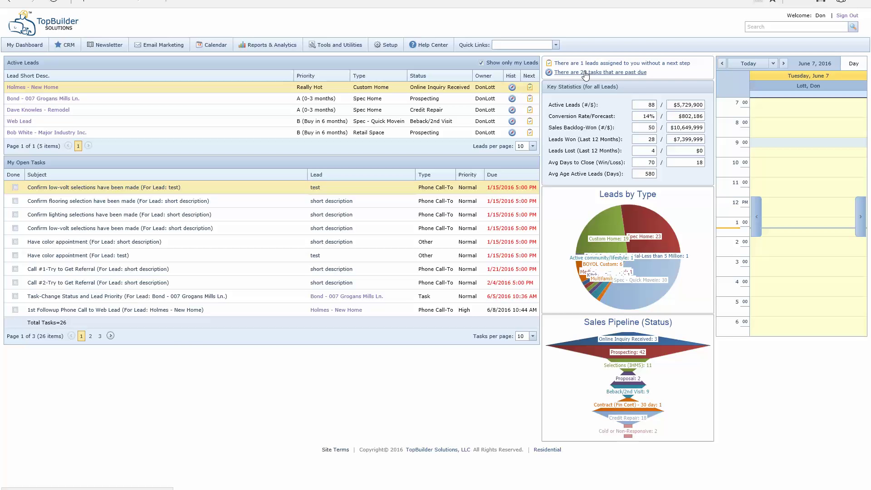
pyautogui.click(635, 64)
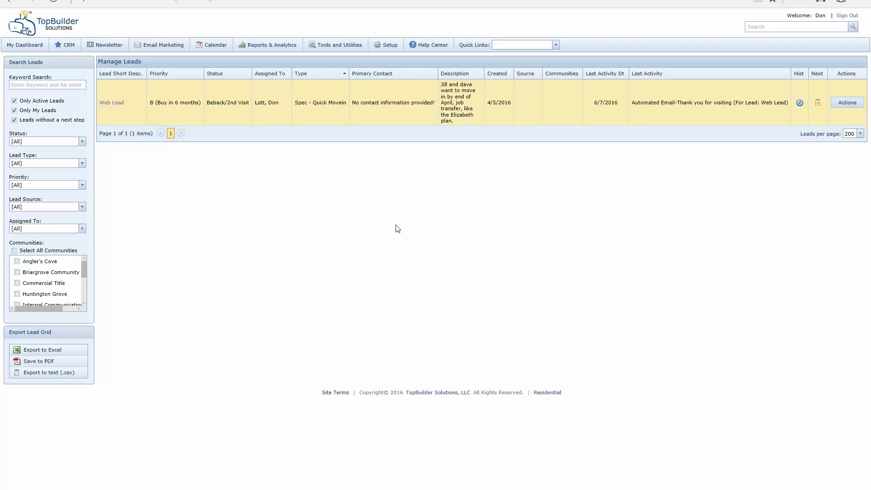
pyautogui.click(24, 47)
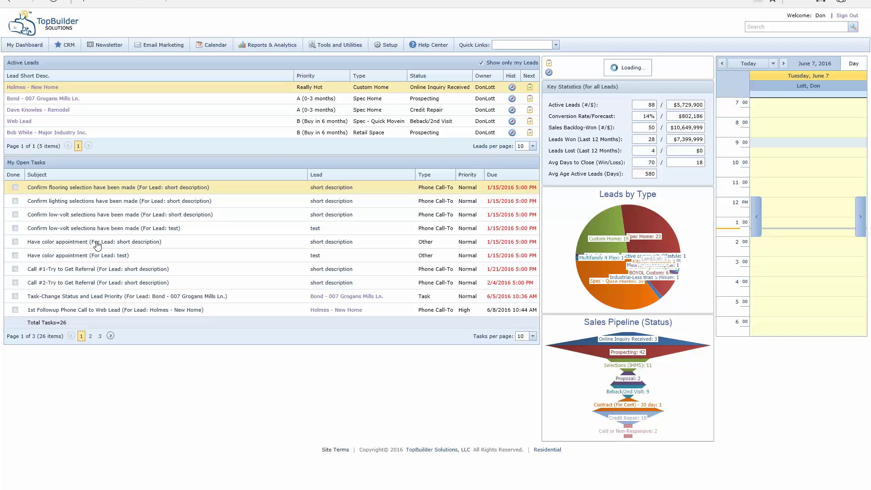
# Step: Show the CRM menu's lead, contact, task and account options from the top bar
pyautogui.click(65, 47)
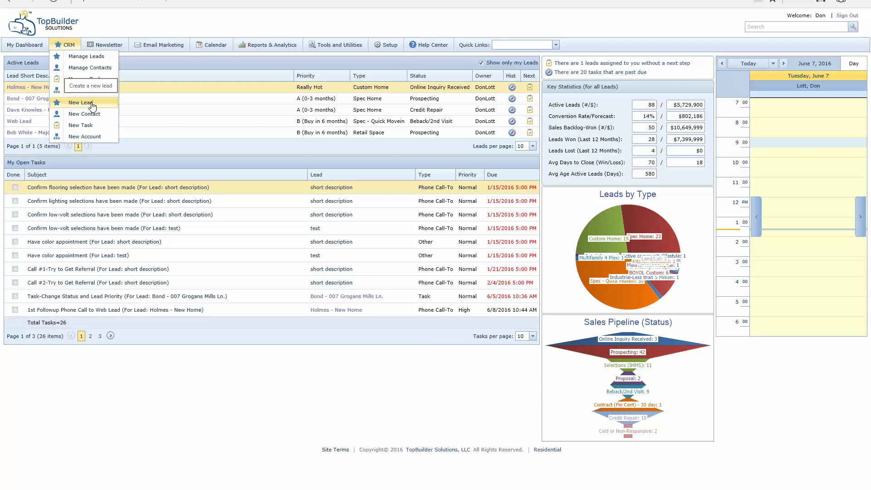
# Step: Choose New Lead from the CRM menu to start a blank lead form
pyautogui.click(92, 105)
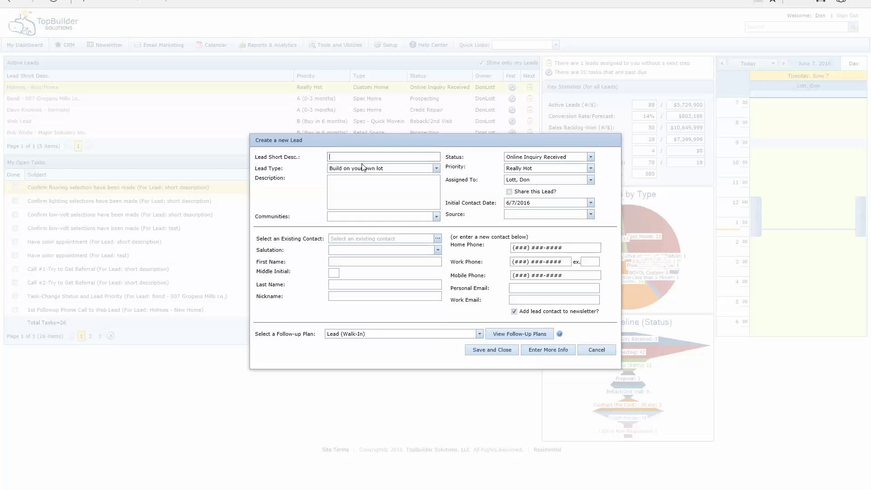
# Step: Discard the blank form and enter the client's surname and street address as Lead Short Desc
pyautogui.click(595, 349)
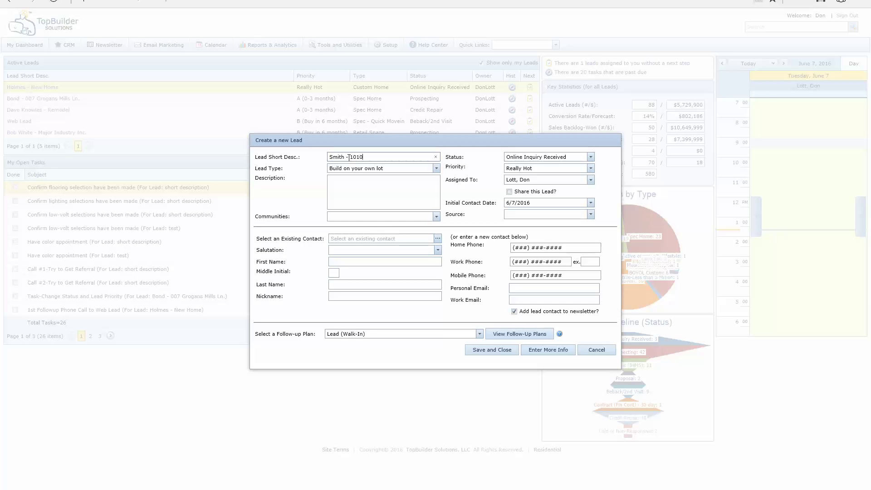
# Step: Browse the Lead Type options, such as Build on your own lot and Multifamily 4 Plex
pyautogui.click(437, 170)
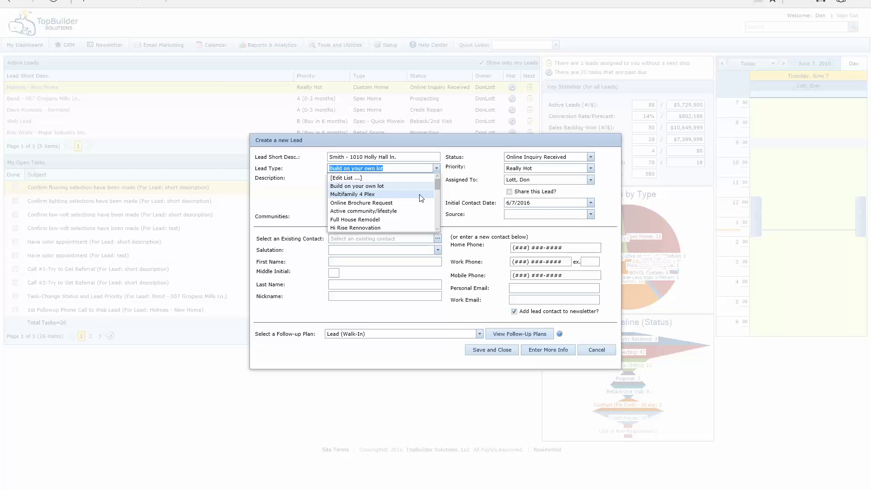
pyautogui.scroll(-2, 408, 209)
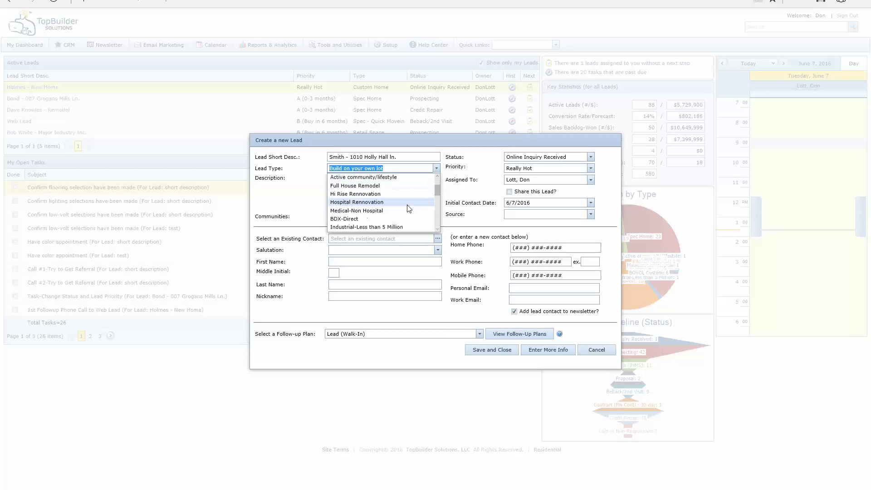
pyautogui.scroll(2, 399, 206)
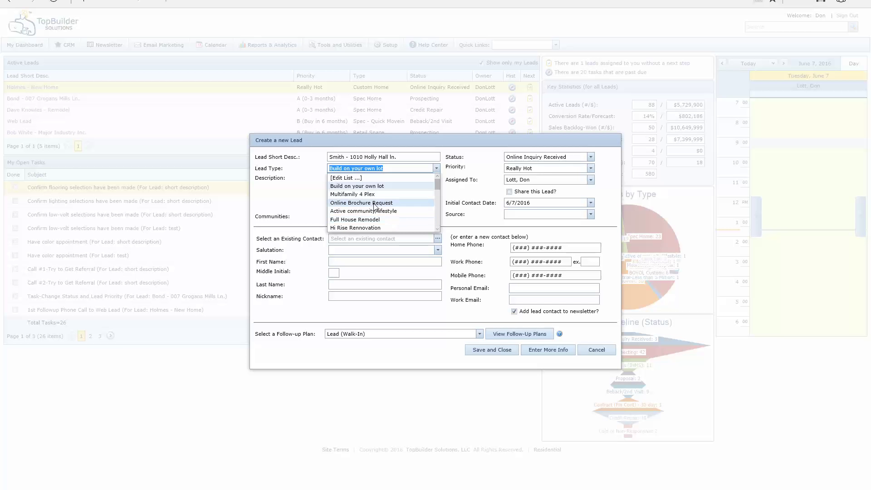
# Step: Review the 30 entries in the Edit Lead Types list, then close it
pyautogui.click(371, 178)
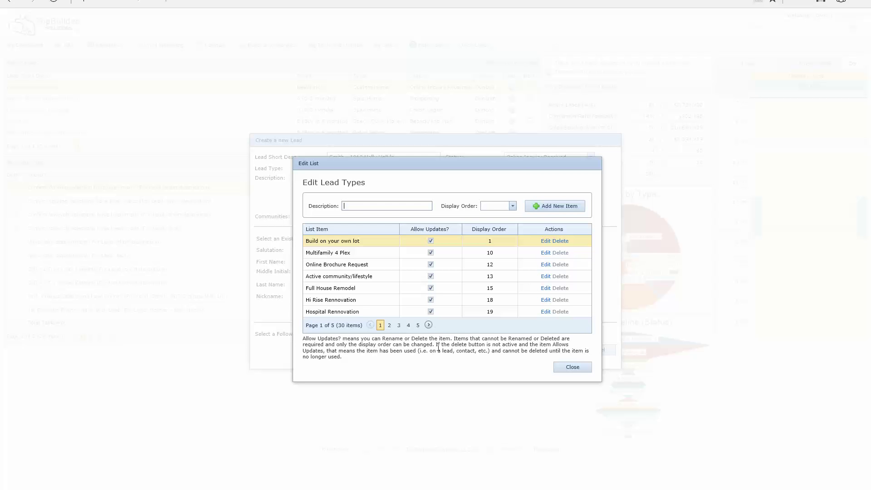
pyautogui.click(572, 367)
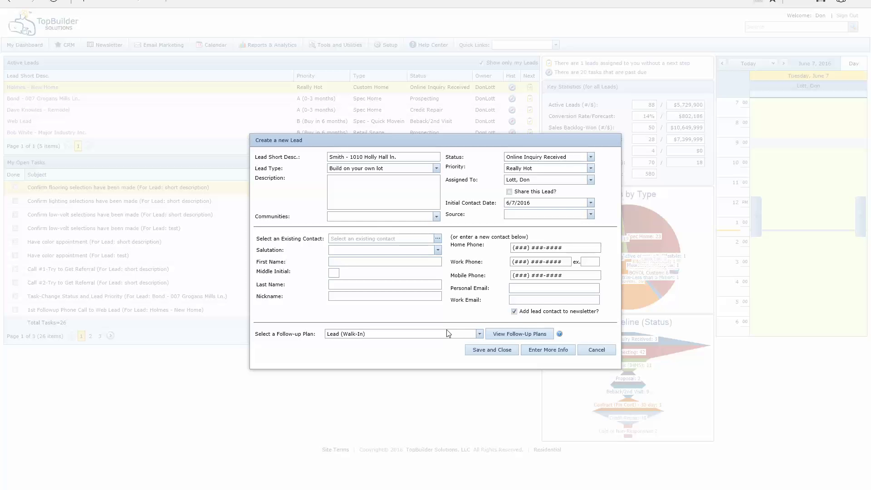
# Step: Reopen the Lead Type dropdown, currently set to Build on your own lot
pyautogui.click(436, 168)
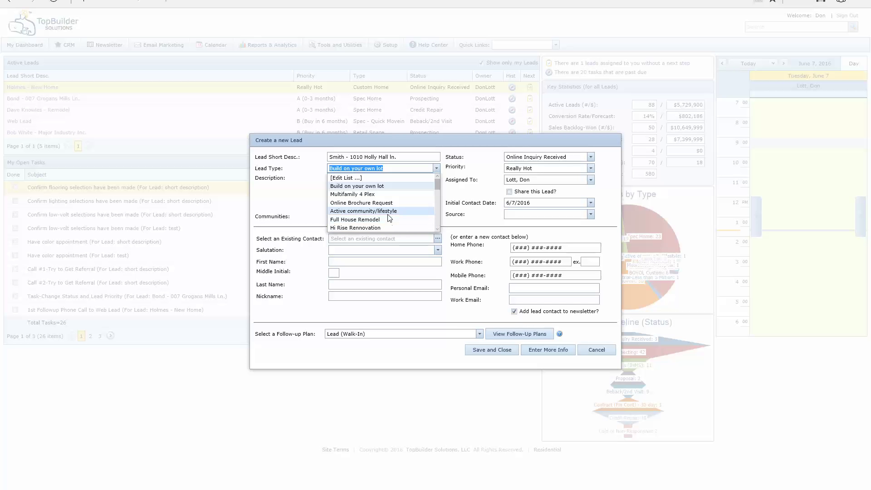
# Step: Scroll the Lead Type list and select Custom Home for the new lead
pyautogui.scroll(-1, 389, 218)
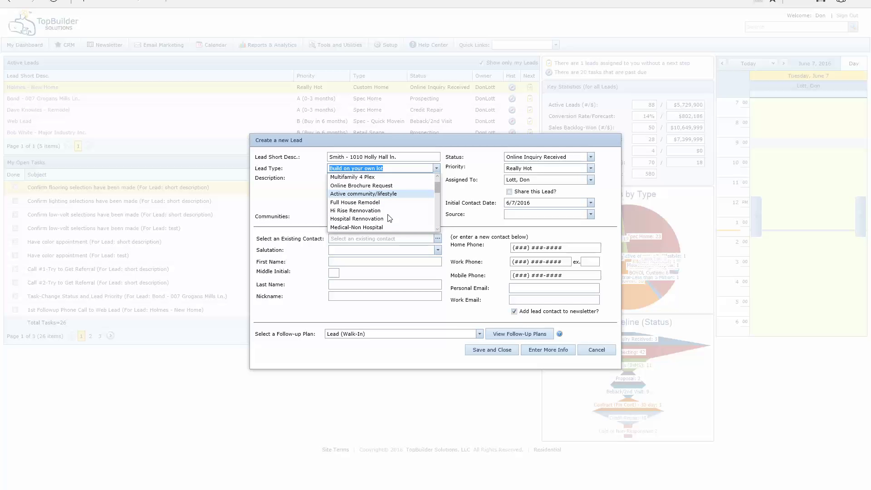
pyautogui.scroll(-2, 389, 218)
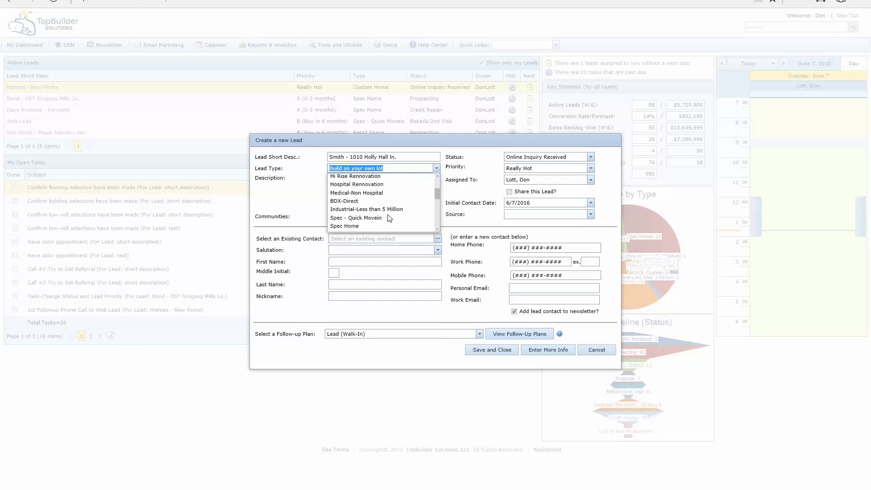
pyautogui.scroll(-1, 389, 218)
pyautogui.click(358, 225)
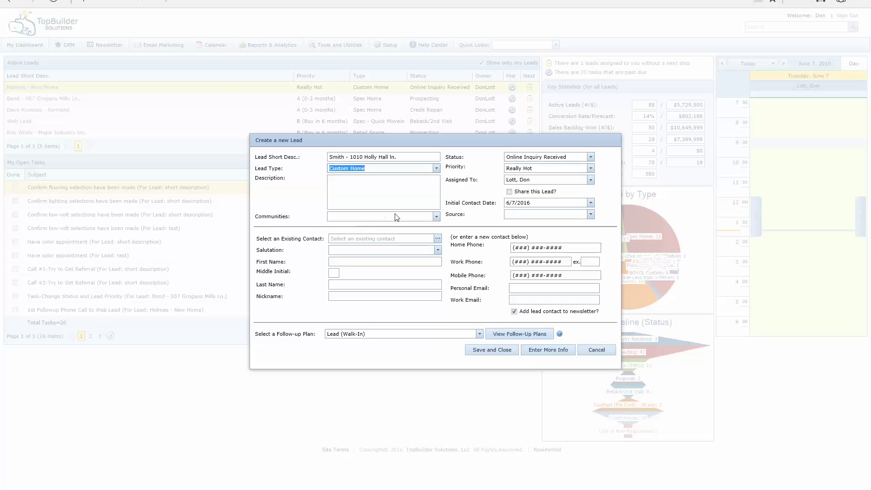
pyautogui.click(376, 194)
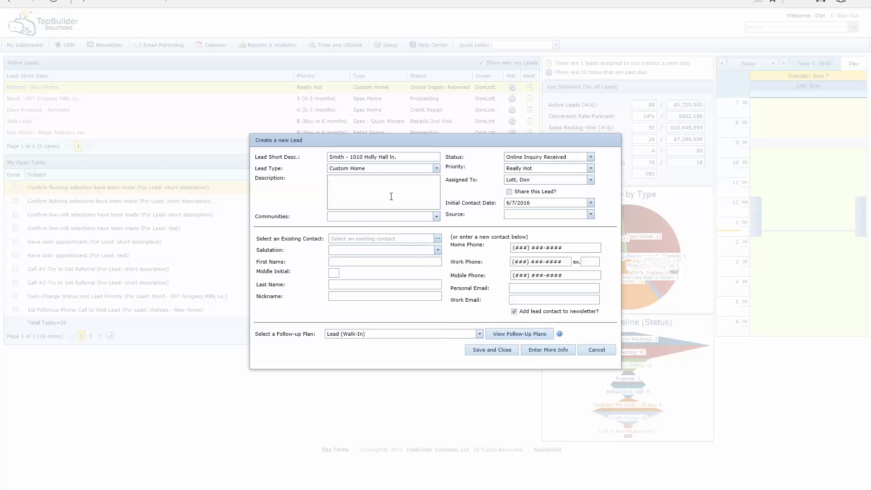
# Step: Add Angler's Cove and Briargrove Community to Communities, leaving Share this Lead? off
pyautogui.click(436, 216)
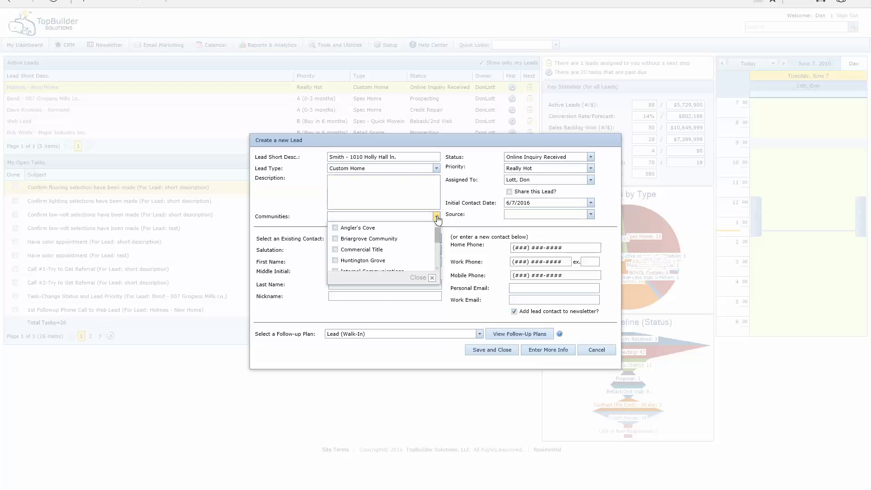
pyautogui.click(336, 228)
pyautogui.click(337, 238)
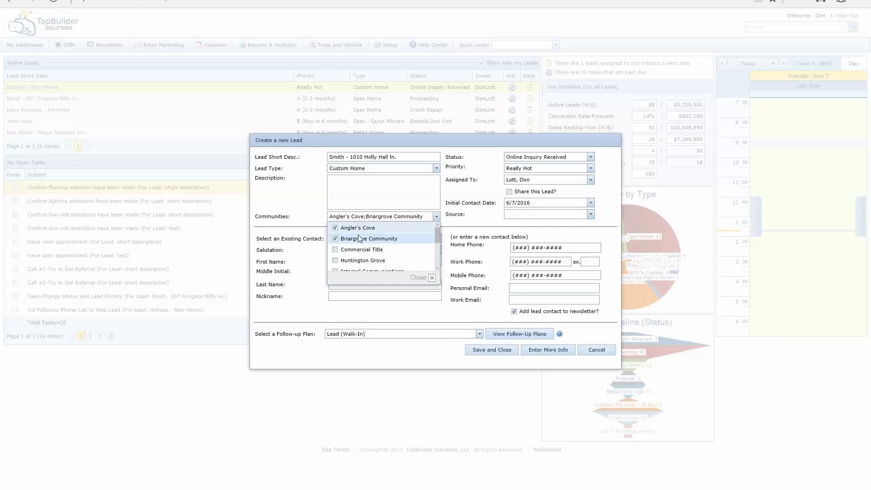
pyautogui.click(463, 195)
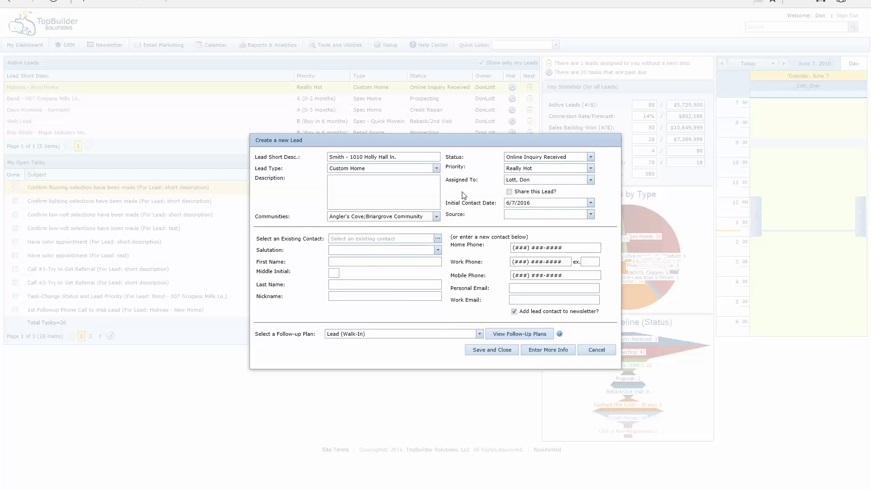
pyautogui.click(435, 216)
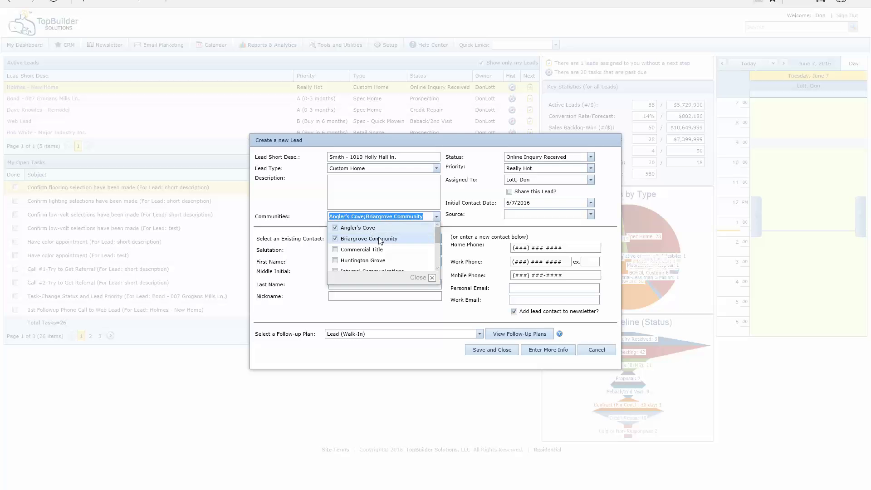
pyautogui.click(463, 190)
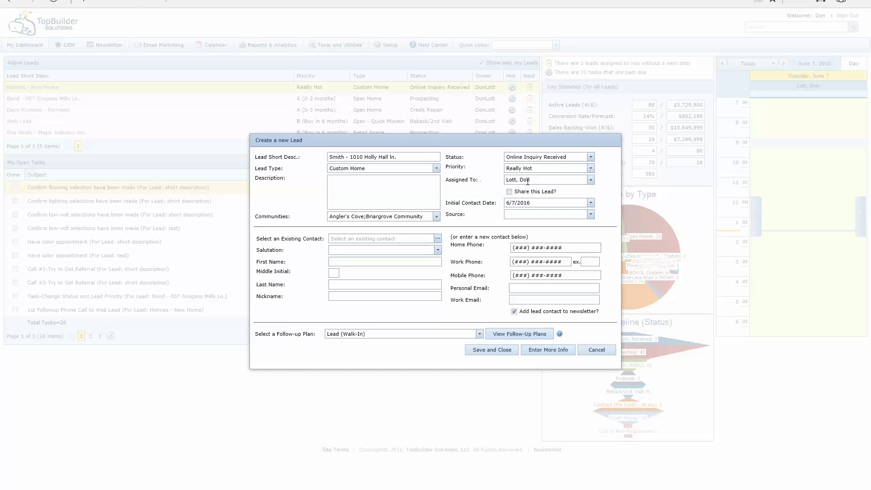
pyautogui.click(509, 192)
pyautogui.click(509, 191)
# Step: Browse the lead statuses, keep Online Inquiry Received, and bring up the priority choices
pyautogui.click(591, 158)
pyautogui.scroll(-2, 547, 195)
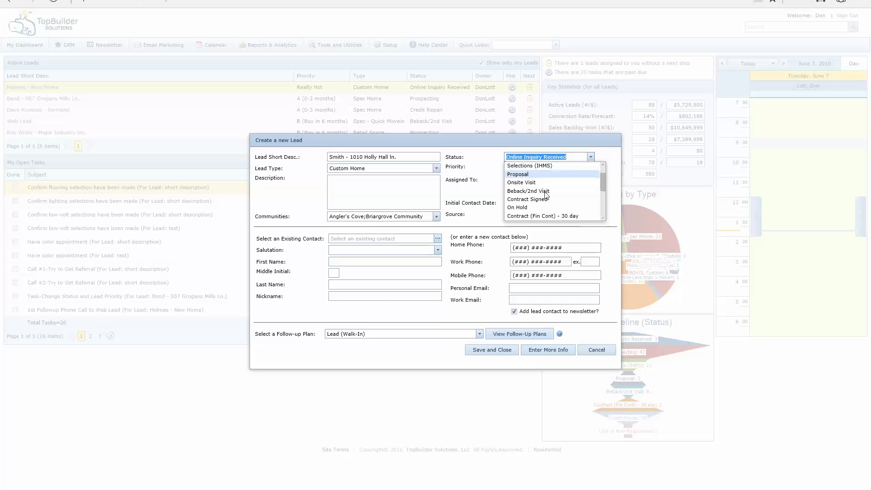
pyautogui.scroll(-2, 542, 199)
pyautogui.scroll(3, 535, 203)
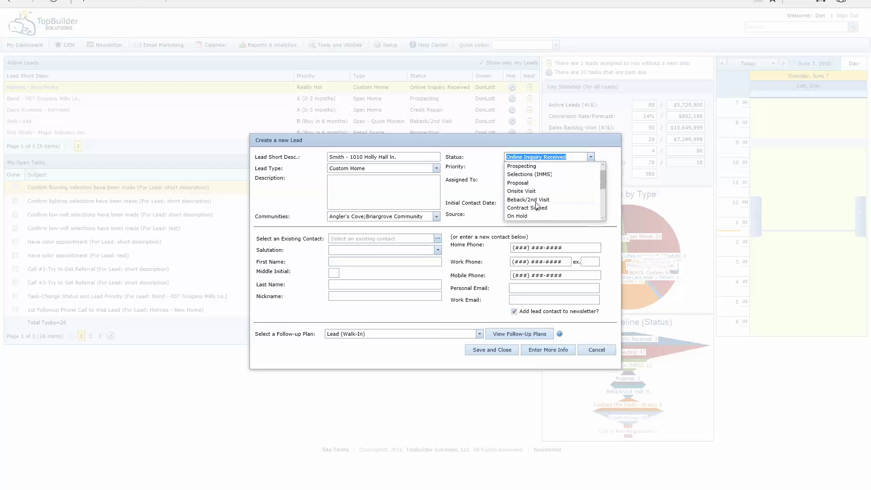
pyautogui.scroll(1, 535, 202)
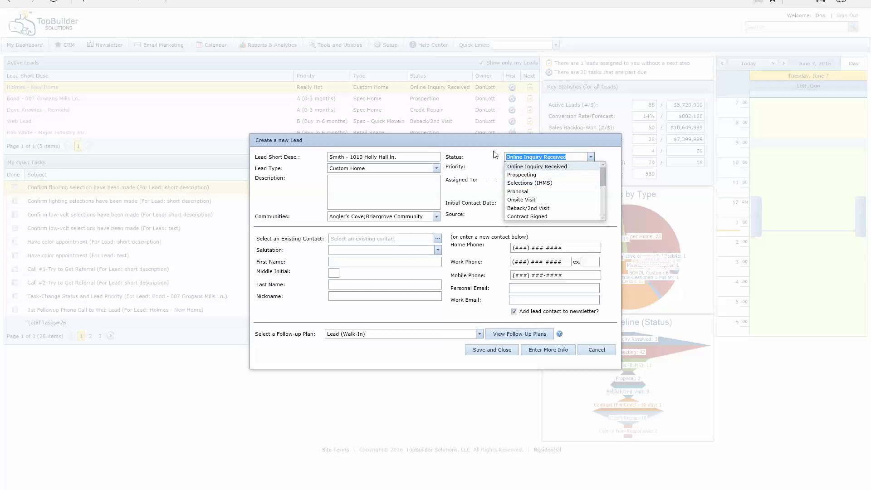
pyautogui.click(476, 176)
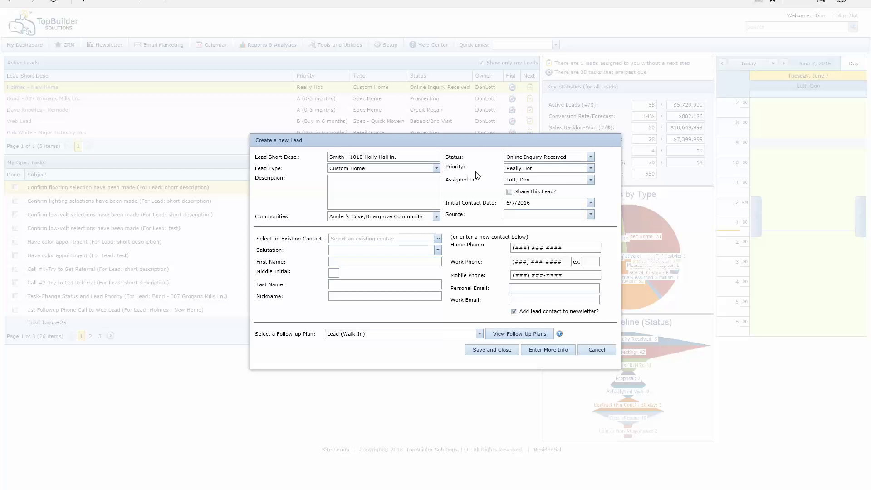
pyautogui.click(590, 169)
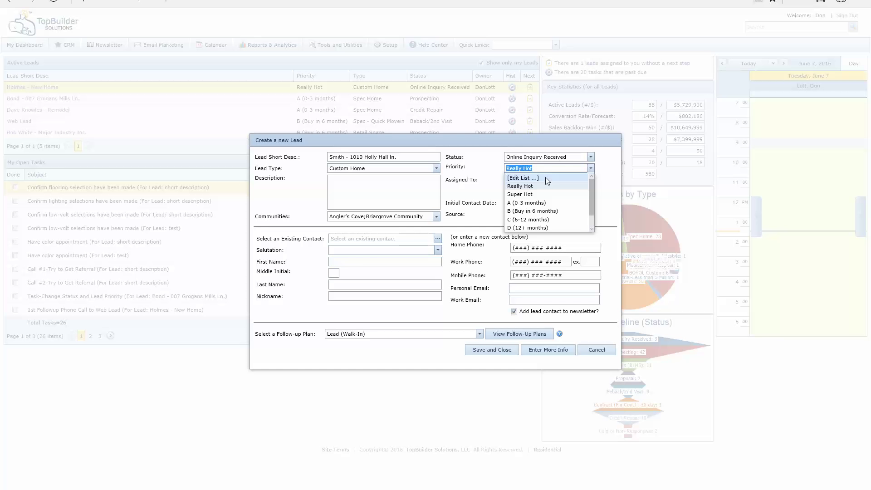
# Step: Change the lead's priority from Really Hot to A (0-3 months)
pyautogui.click(539, 203)
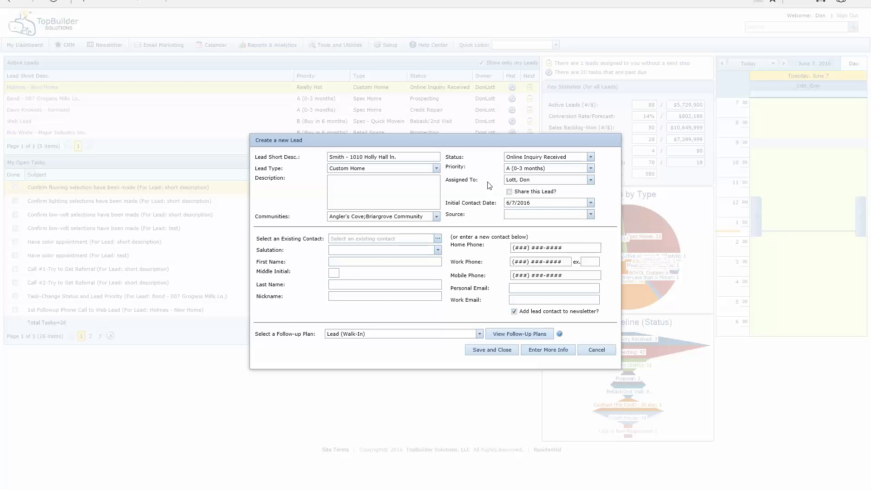
# Step: Choose Realtor/Agent as the lead's source
pyautogui.click(590, 214)
pyautogui.scroll(-3, 564, 258)
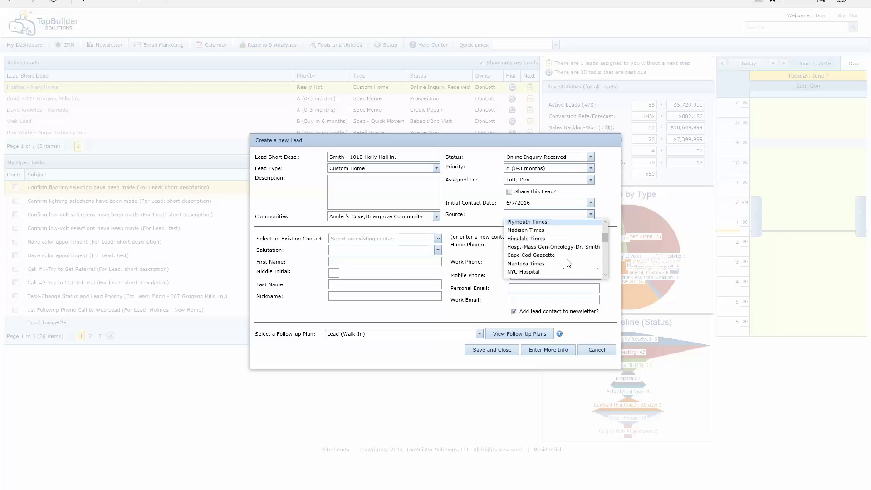
pyautogui.scroll(-5, 568, 263)
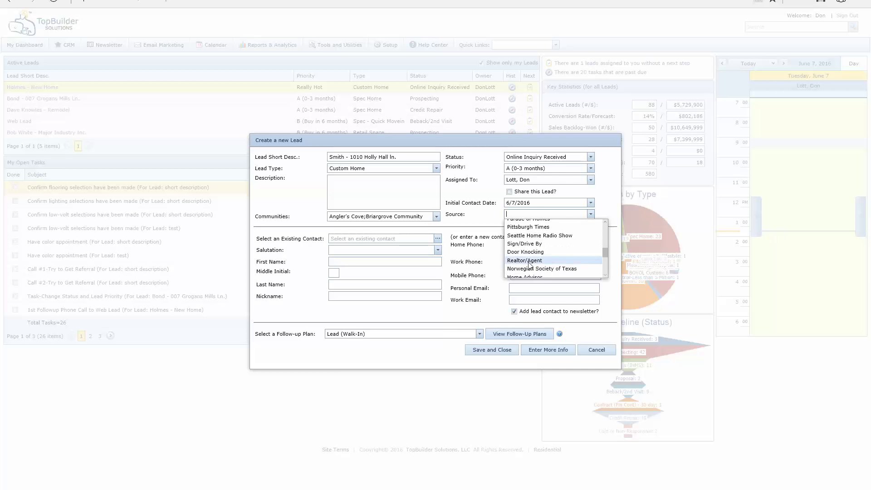
pyautogui.click(528, 262)
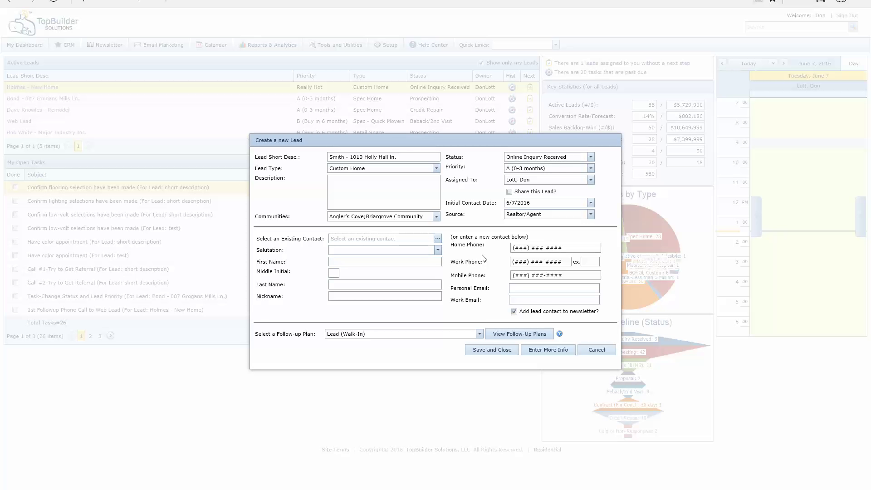
# Step: Enter the contact's first name and last name in the new lead form
pyautogui.click(352, 262)
pyautogui.press('Tab')
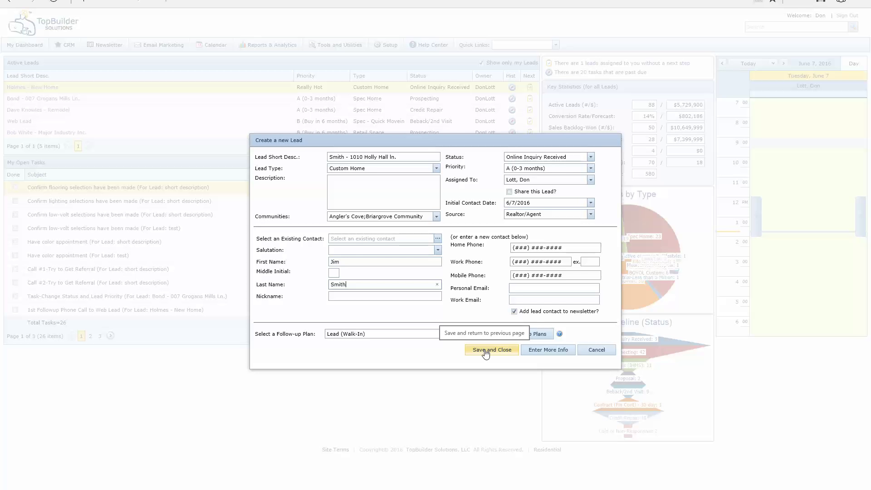
# Step: Open the full lead record via Enter More Info and enter Boating as the contact's interest
pyautogui.click(548, 352)
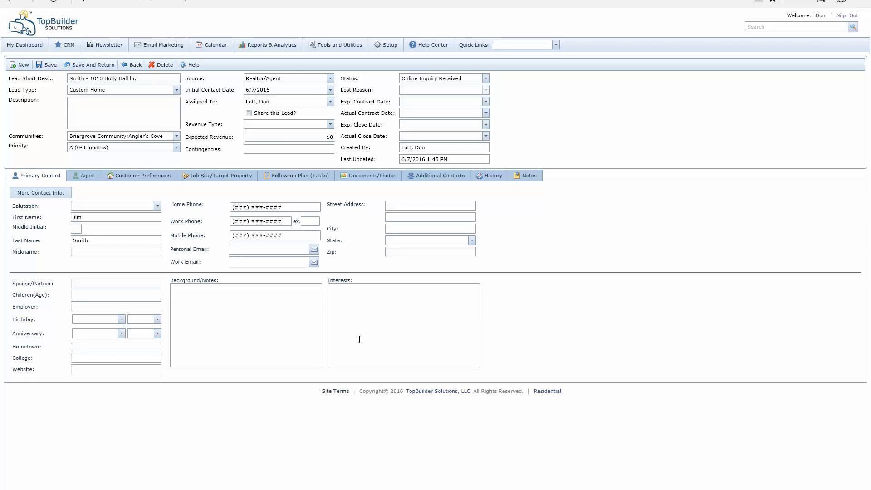
pyautogui.click(359, 339)
pyautogui.write('Boating')
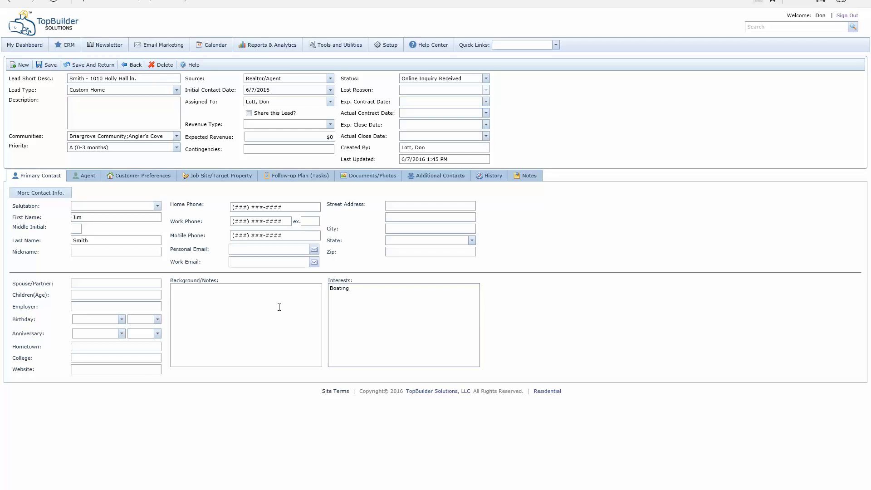
# Step: Add Boat Dock as an additional hot button, then view the Job Site/Target Property details
pyautogui.click(129, 177)
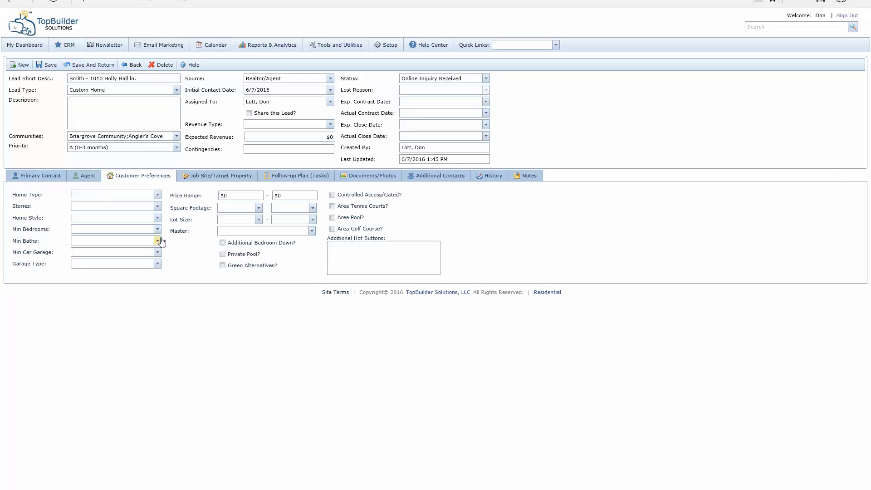
pyautogui.click(377, 254)
pyautogui.write('Boat Dock')
pyautogui.click(212, 176)
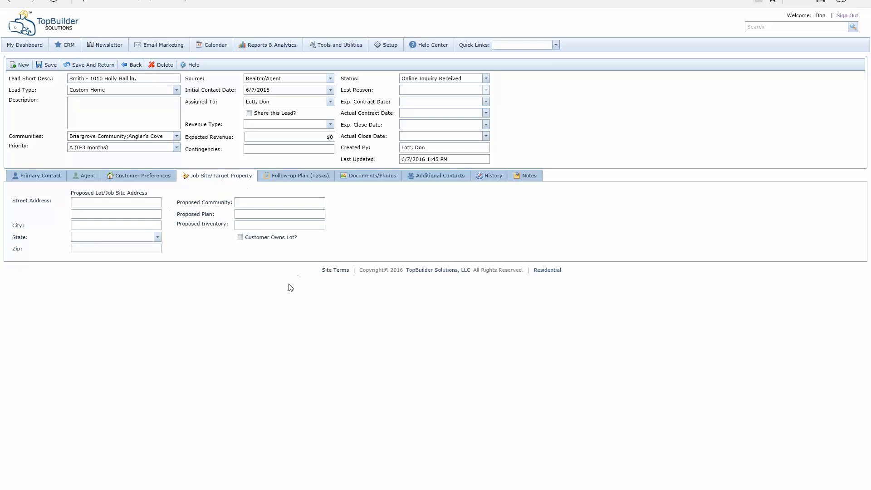
# Step: Show the lead's six not-started follow-up tasks, due 6/7/2016 through 7/19/2016
pyautogui.click(300, 175)
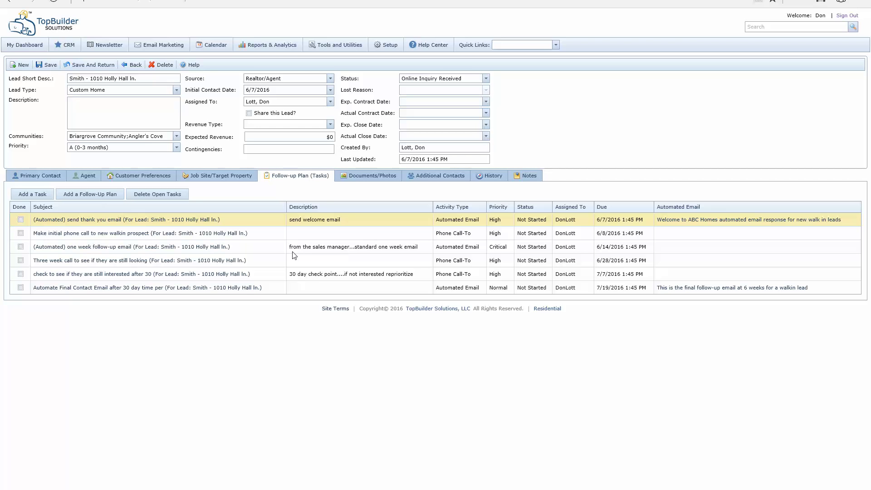
# Step: Mark the thank-you email, initial phone call and one-week follow-up email tasks as done
pyautogui.click(20, 219)
pyautogui.click(20, 220)
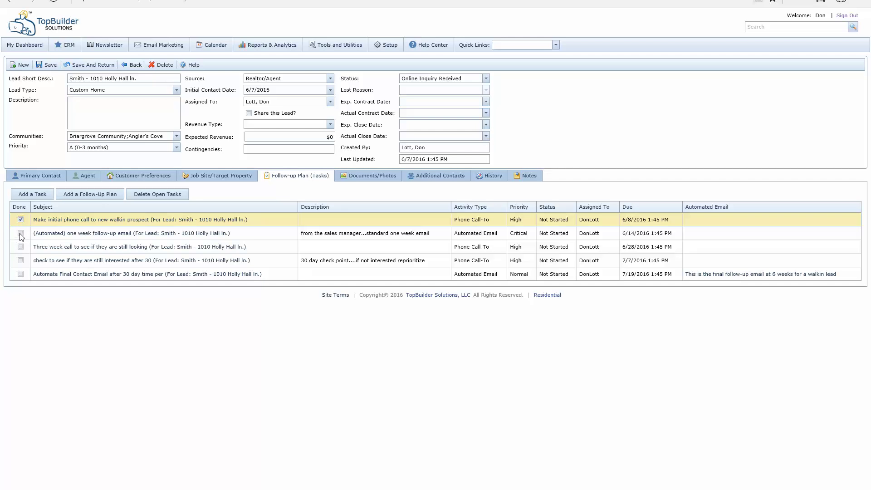
pyautogui.click(21, 233)
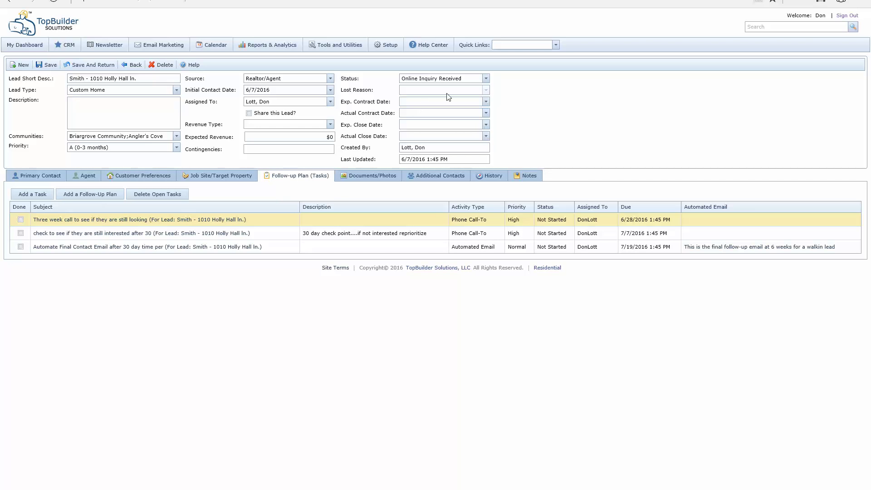
# Step: Set the lead status to Prospecting and review the resulting 23 tasks across both pages
pyautogui.click(485, 80)
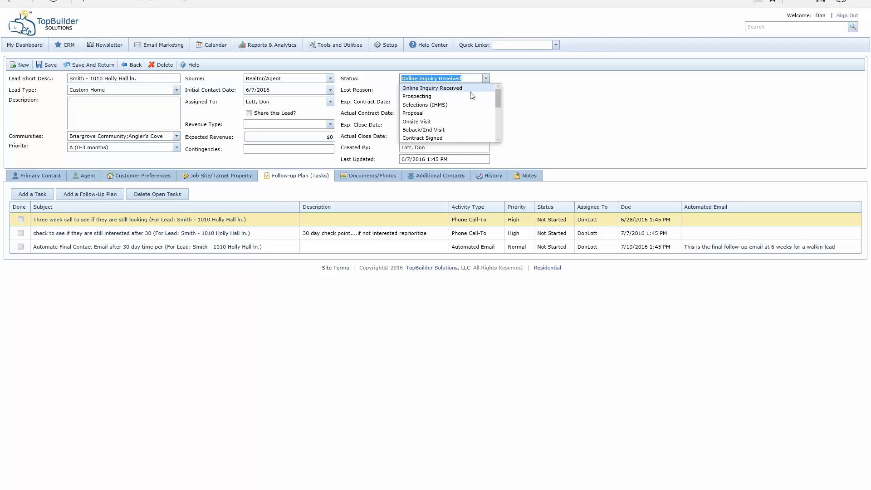
pyautogui.click(465, 97)
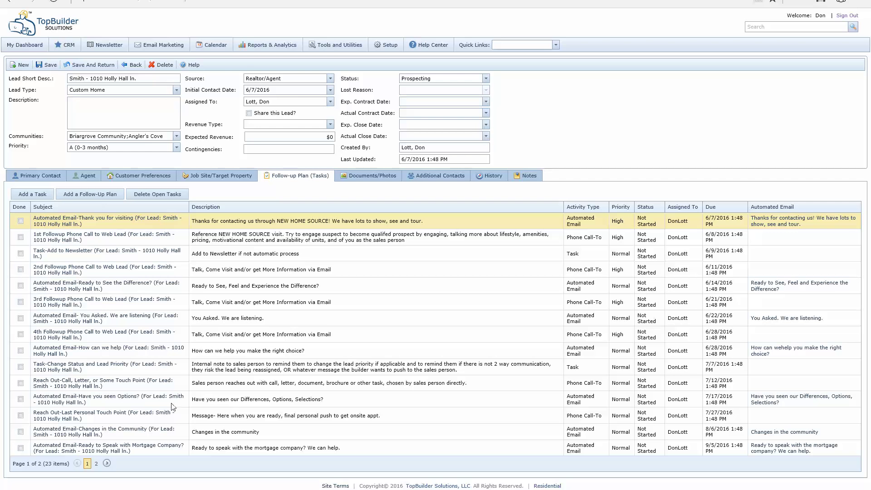
pyautogui.click(96, 464)
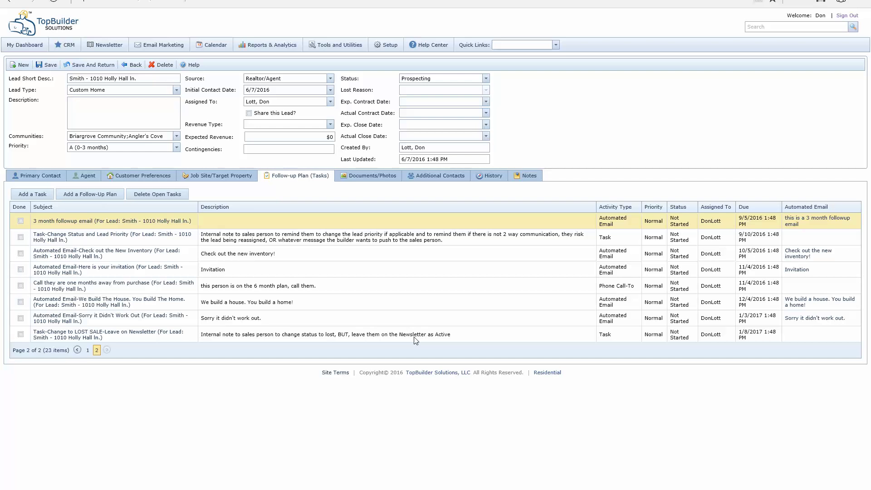
pyautogui.click(411, 319)
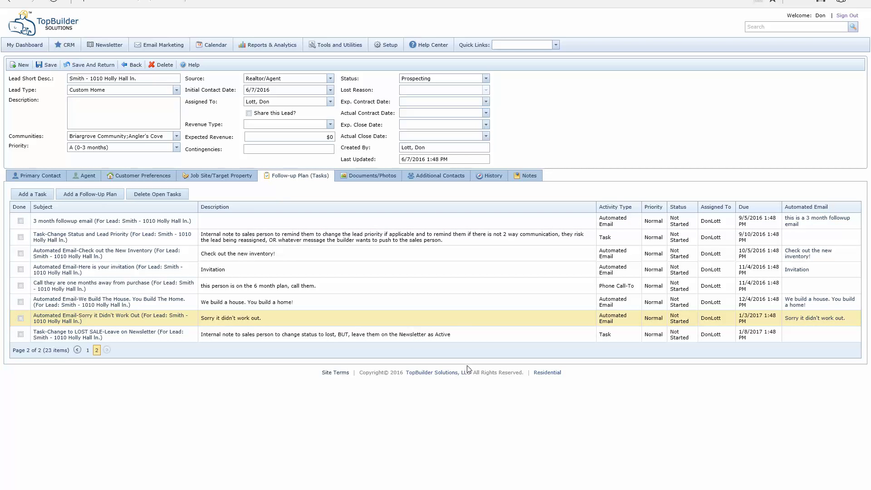
pyautogui.click(460, 331)
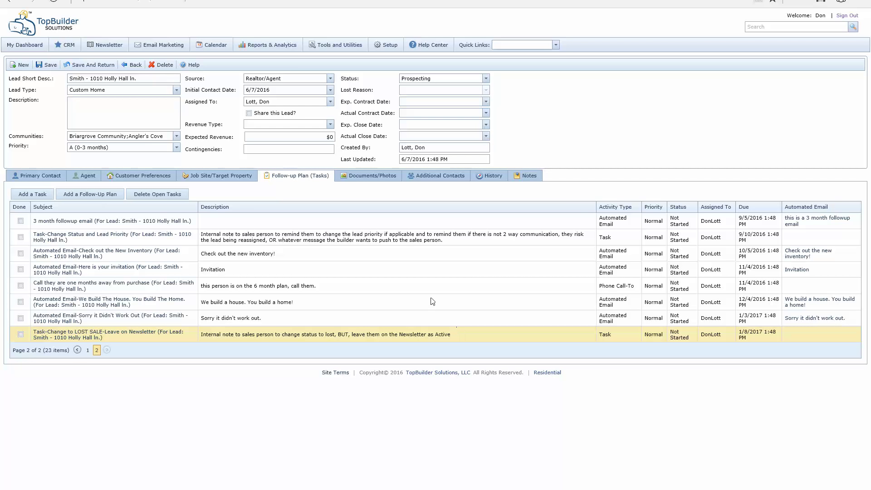
pyautogui.click(88, 350)
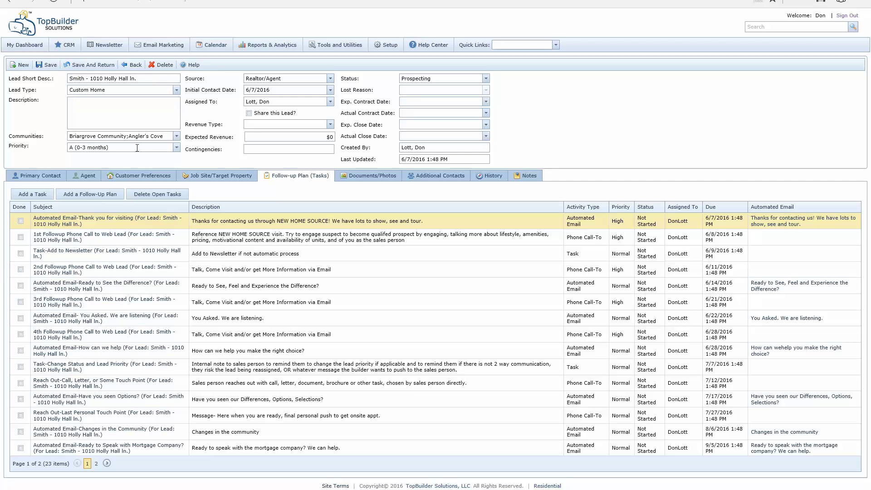
# Step: Switch the priority to B (Buy in 6 months), then back to A (0-3 months)
pyautogui.click(176, 148)
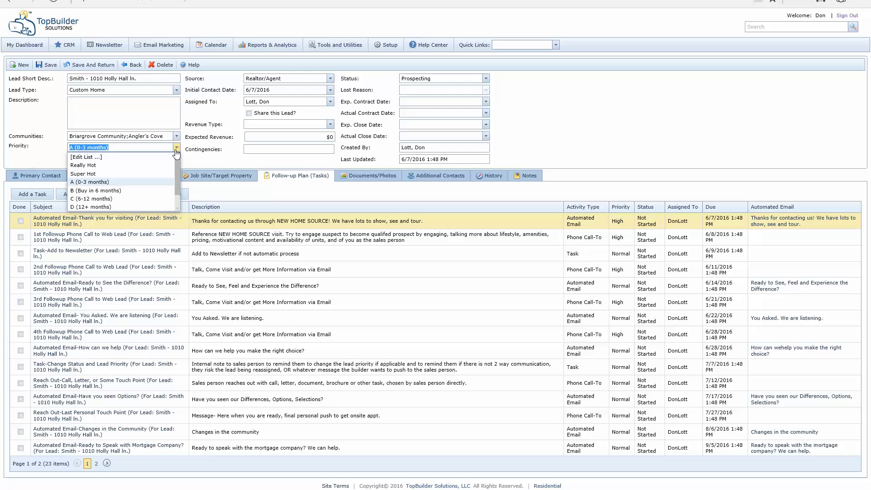
pyautogui.click(96, 190)
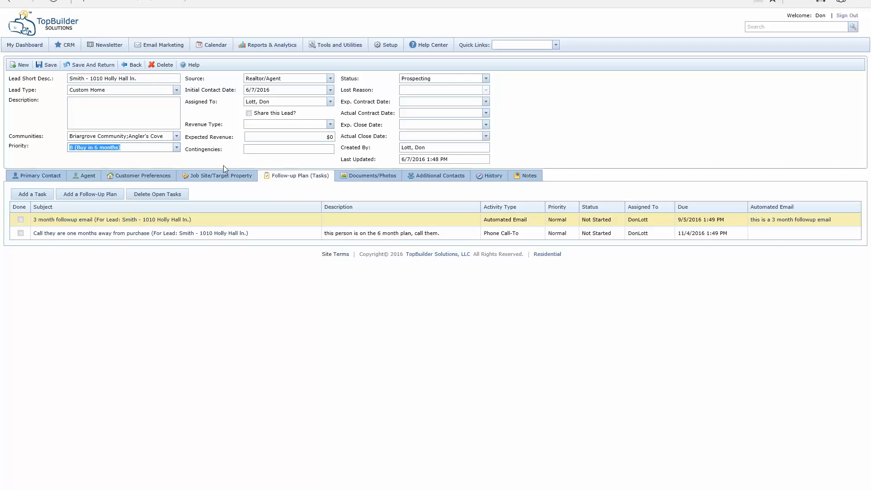
pyautogui.click(177, 148)
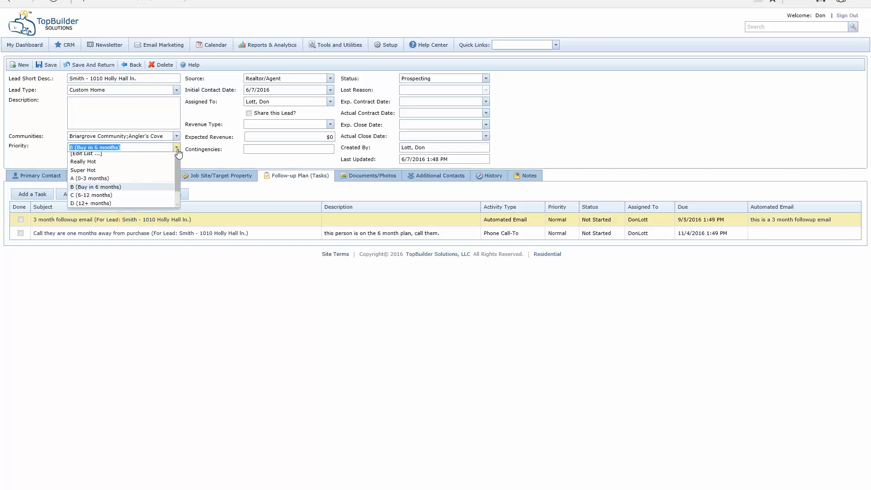
pyautogui.click(108, 182)
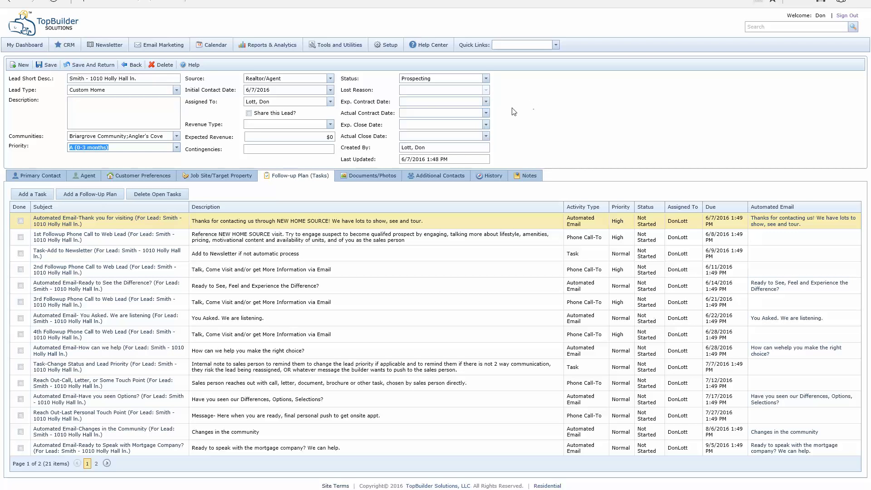
# Step: Change the lead's status to Credit Repair, replacing its tasks with six credit-repair follow-ups
pyautogui.click(485, 78)
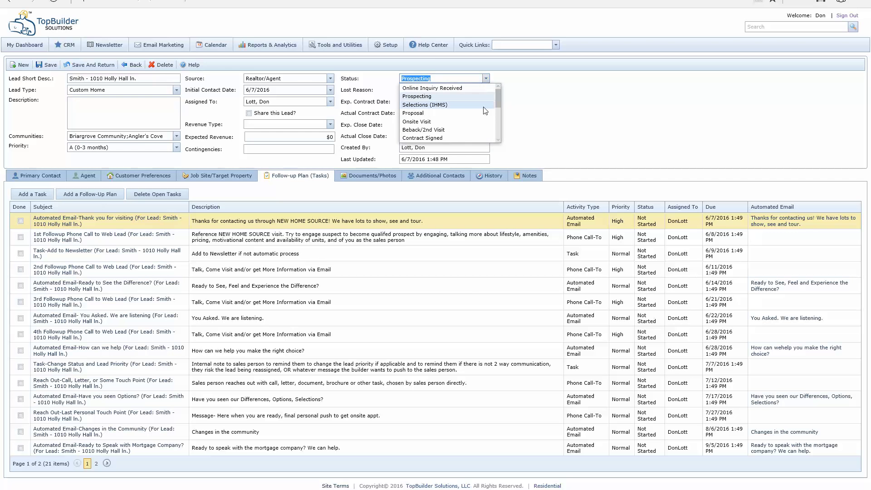
pyautogui.scroll(-2, 485, 110)
pyautogui.click(418, 138)
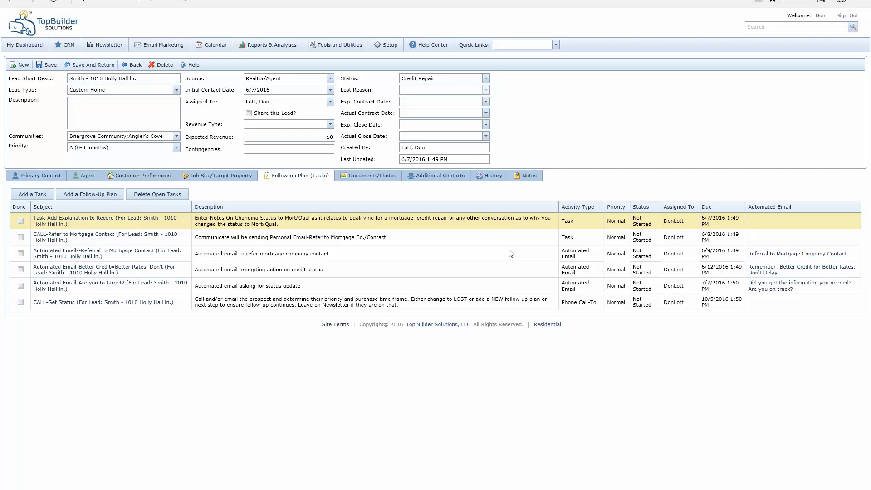
# Step: Set the lead's status back to Prospecting, restoring its 23 prospecting follow-up tasks
pyautogui.click(485, 79)
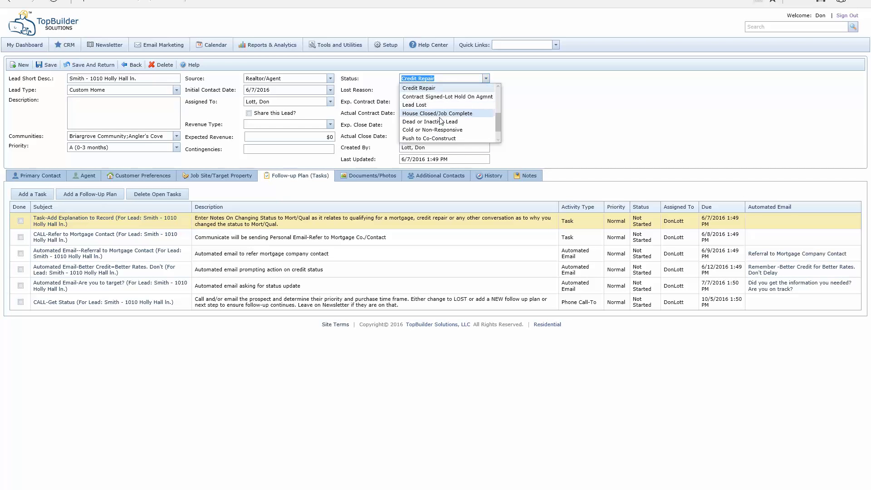
pyautogui.scroll(2, 440, 120)
pyautogui.scroll(2, 437, 118)
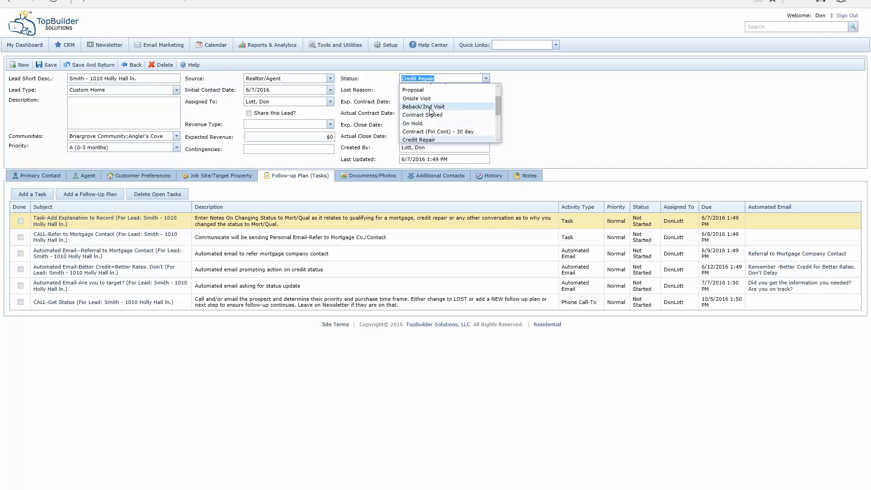
pyautogui.scroll(3, 435, 104)
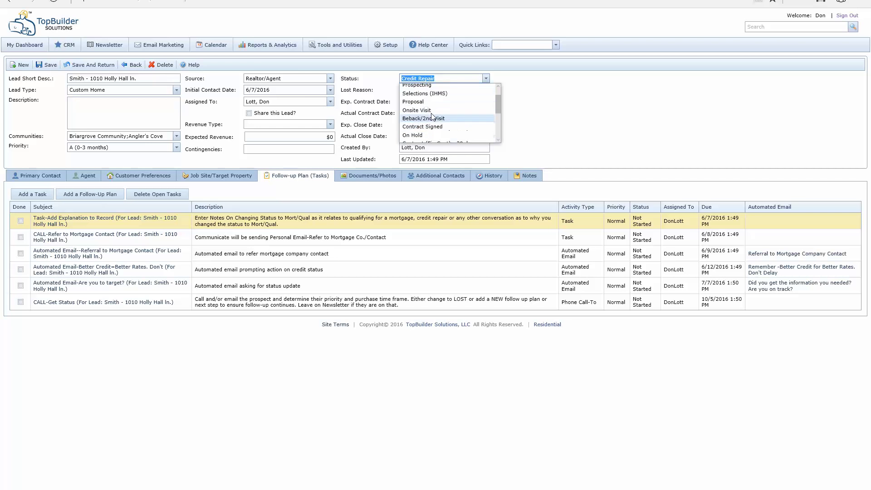
pyautogui.click(439, 96)
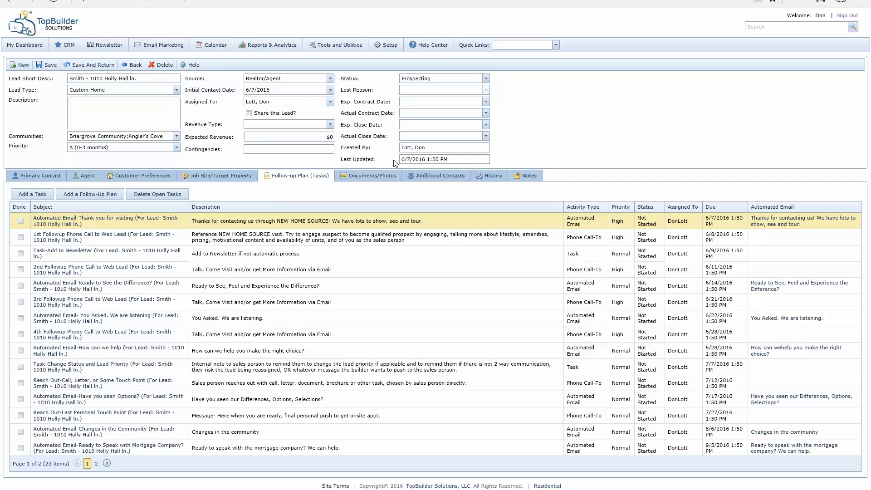
# Step: Change the lead's status to House Closed/Job Complete, leaving only the one-year warranty reminder
pyautogui.click(486, 79)
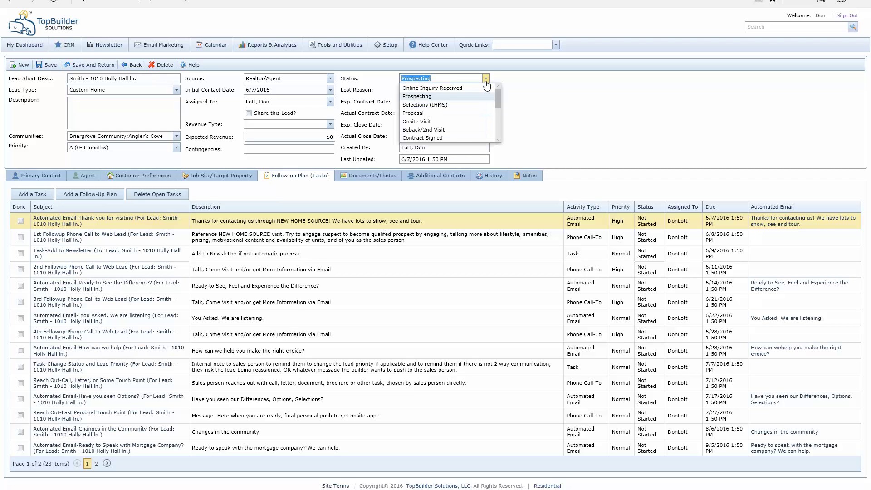
pyautogui.scroll(-3, 470, 99)
pyautogui.scroll(-2, 467, 102)
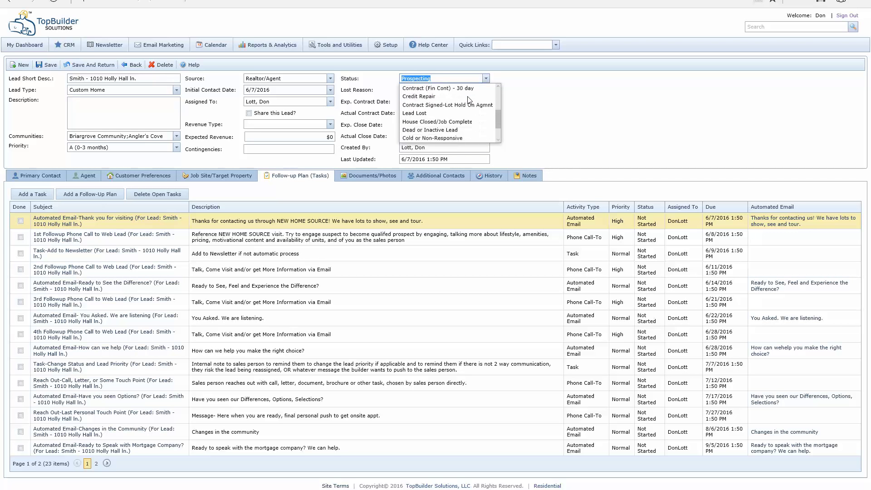
pyautogui.scroll(3, 449, 118)
pyautogui.scroll(1, 445, 125)
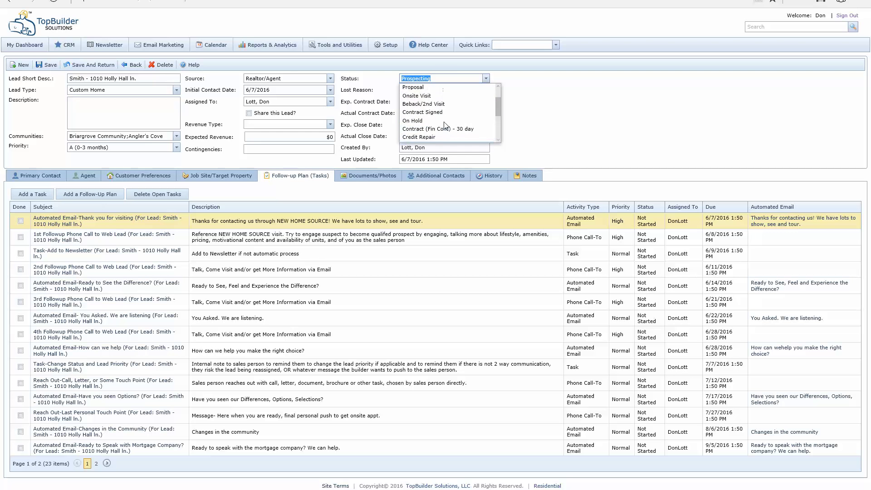
pyautogui.scroll(-3, 444, 125)
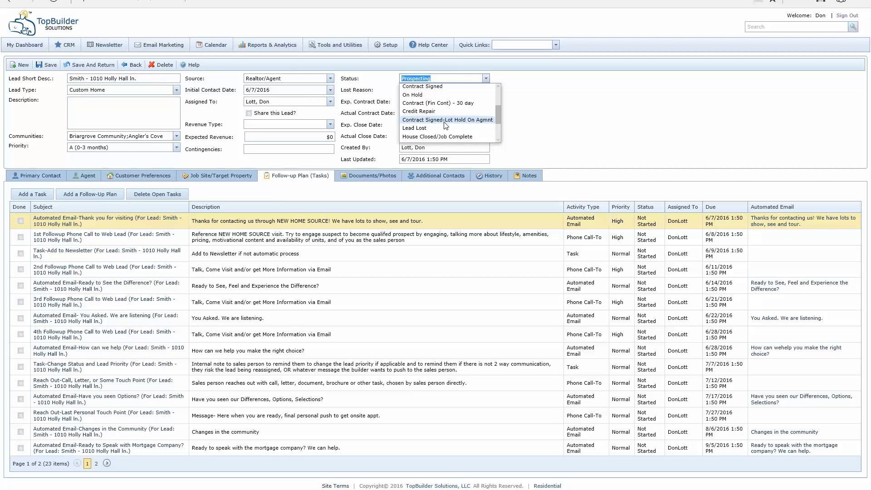
pyautogui.click(437, 127)
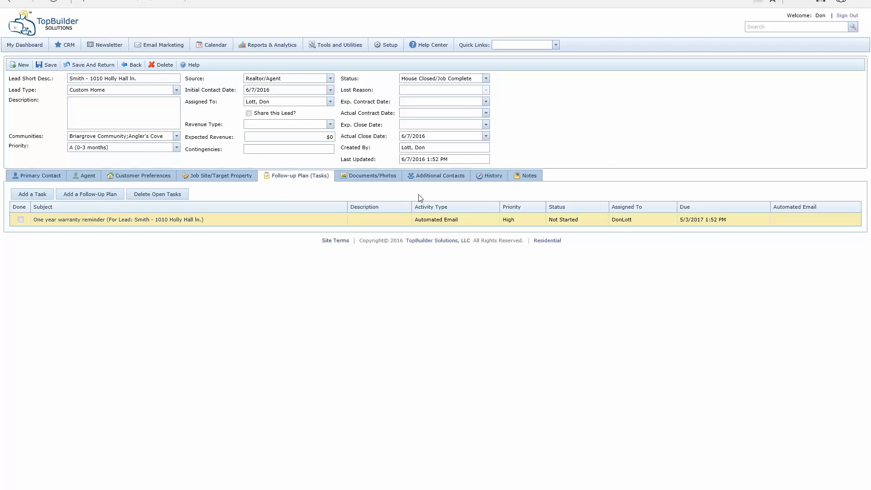
# Step: Return the lead's status to Prospecting and view its empty Documents/Photos list
pyautogui.click(486, 78)
pyautogui.scroll(5, 435, 136)
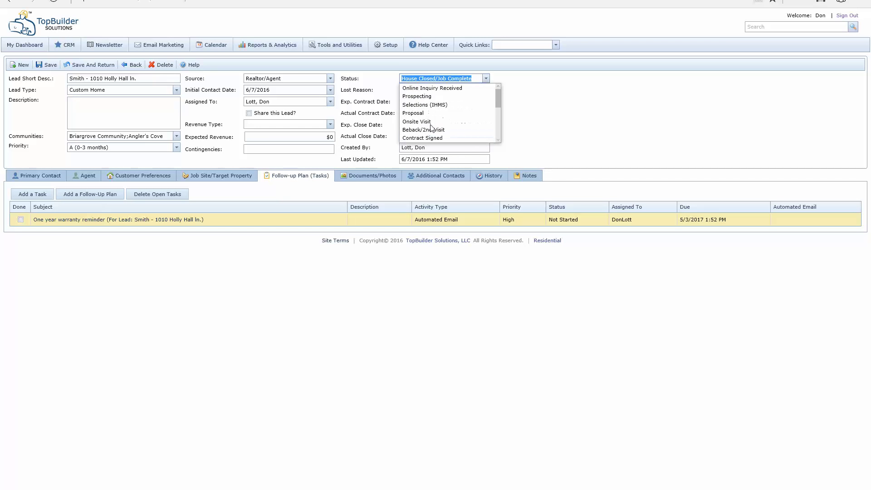
pyautogui.click(421, 96)
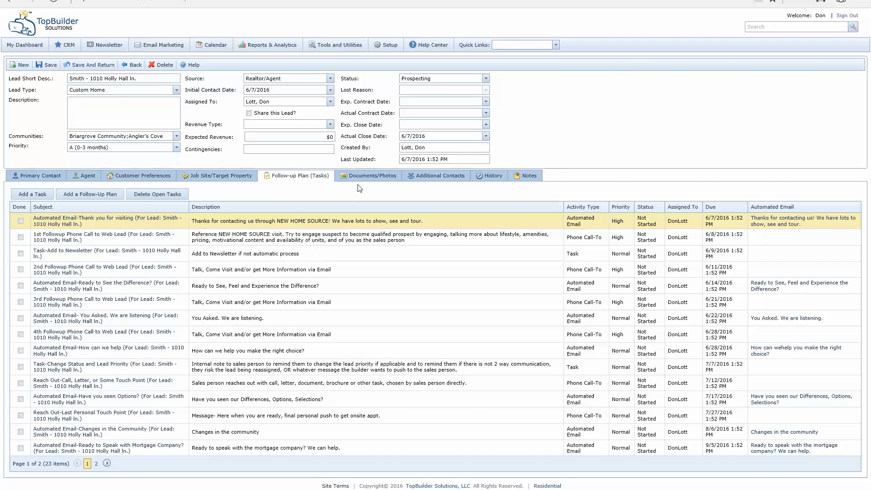
pyautogui.click(361, 178)
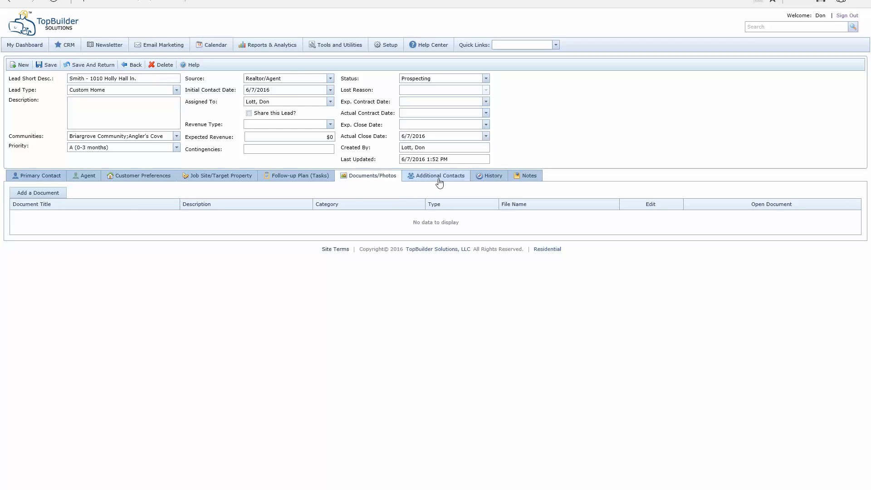
# Step: View the lead's History, showing three activities completed on 6/7/2016
pyautogui.click(493, 180)
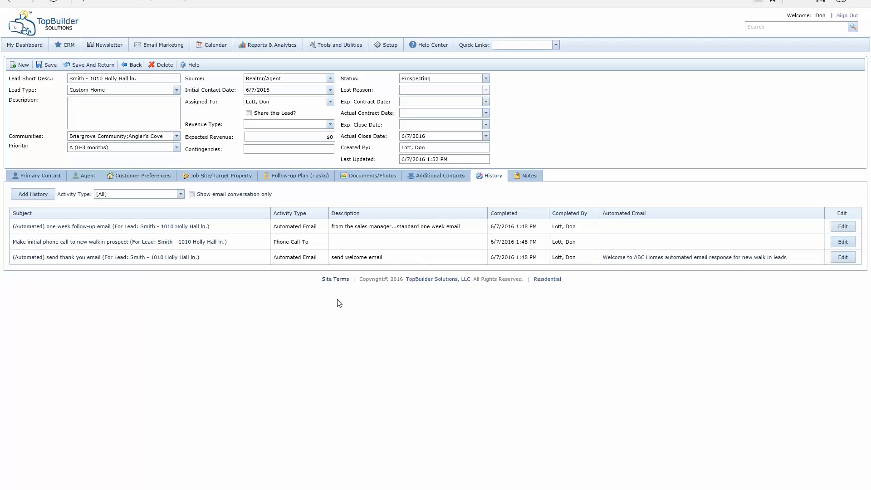
# Step: Start and discard a new history entry, then view the lead's empty Notes list
pyautogui.click(28, 195)
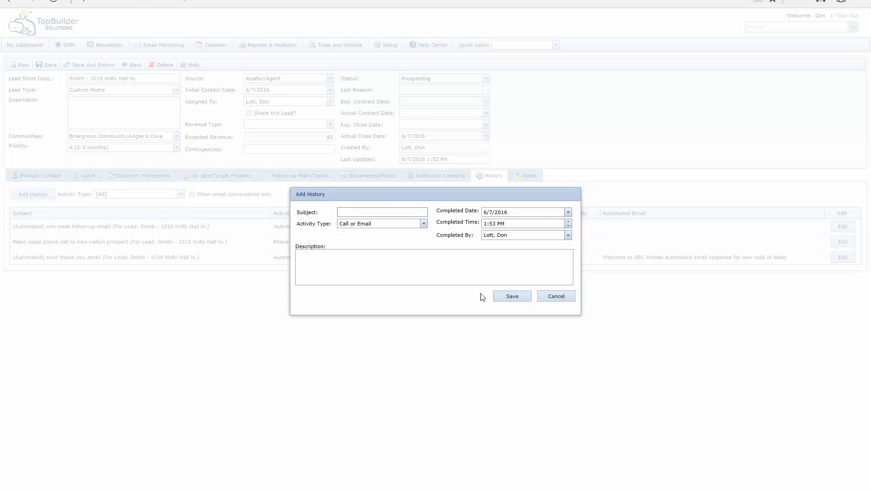
pyautogui.click(549, 298)
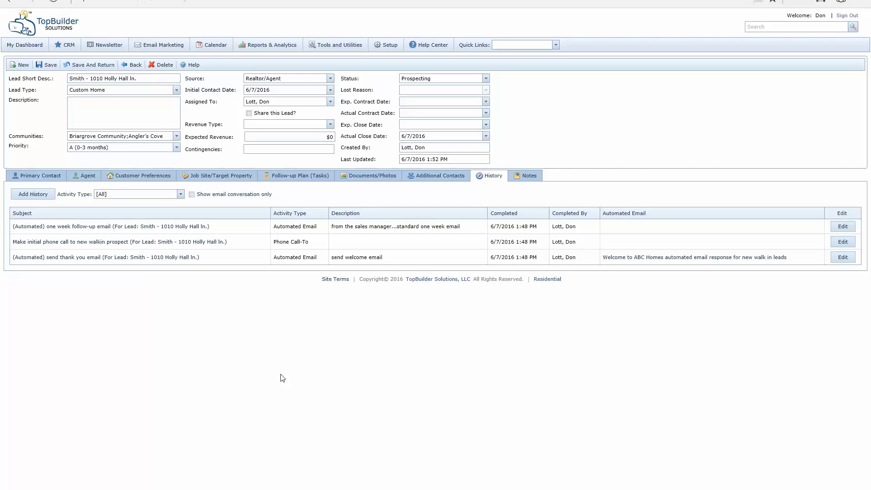
pyautogui.click(524, 176)
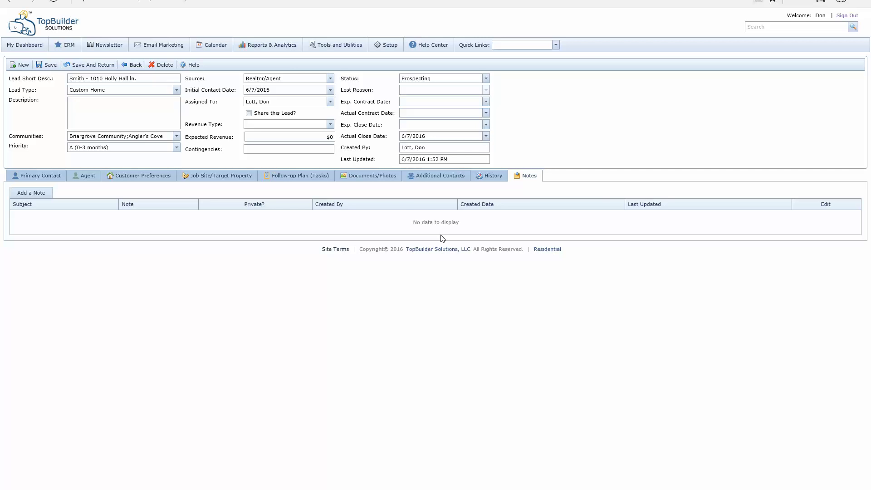
# Step: Check the Agent details, then review the empty Additional Contacts grid
pyautogui.click(428, 177)
pyautogui.click(90, 178)
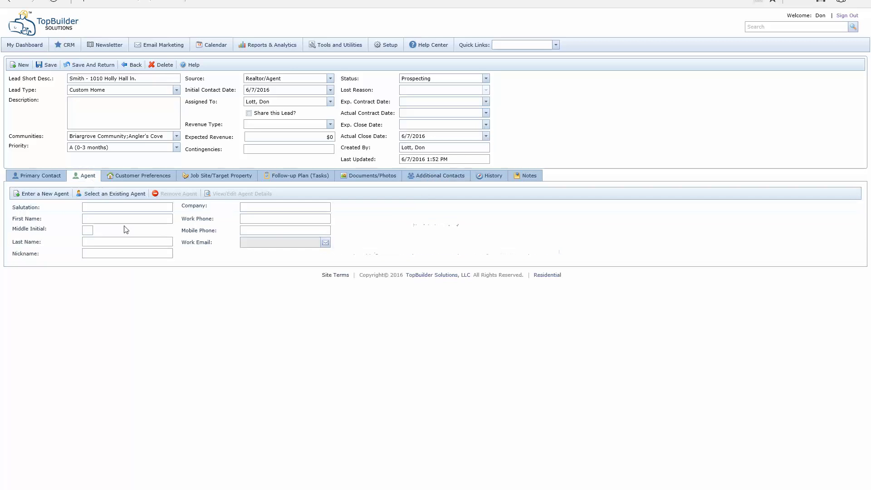
pyautogui.click(434, 178)
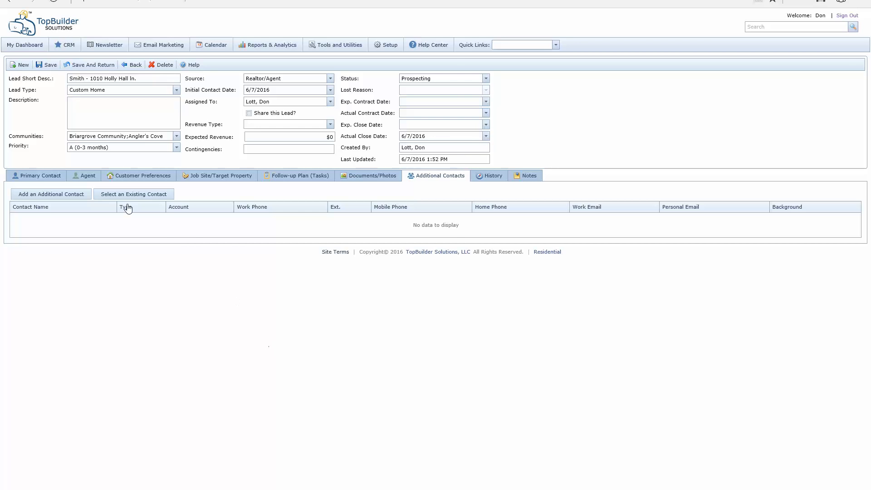
# Step: Review the Agent and Additional Contacts details, then return to Primary Contact showing Boating interest
pyautogui.click(84, 177)
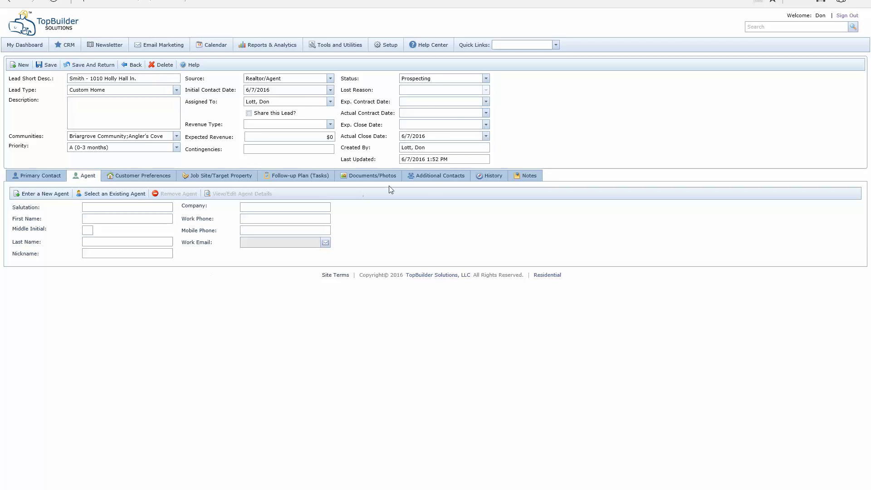
pyautogui.click(437, 176)
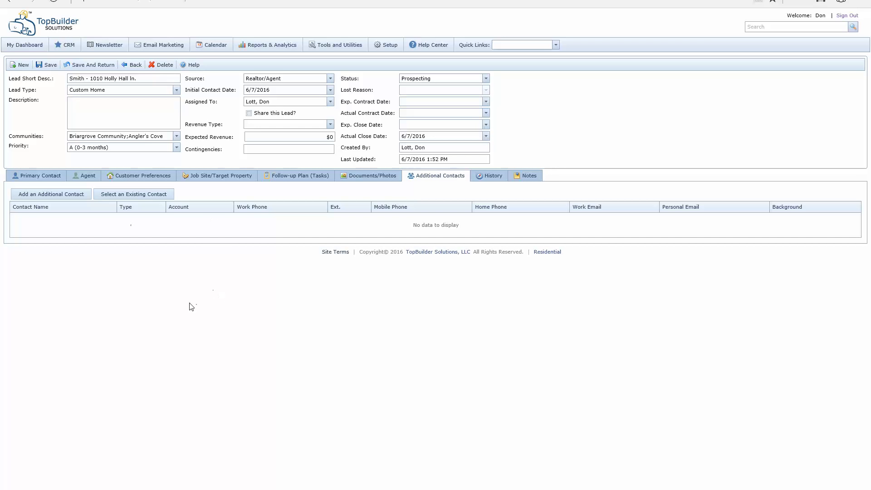
pyautogui.click(89, 177)
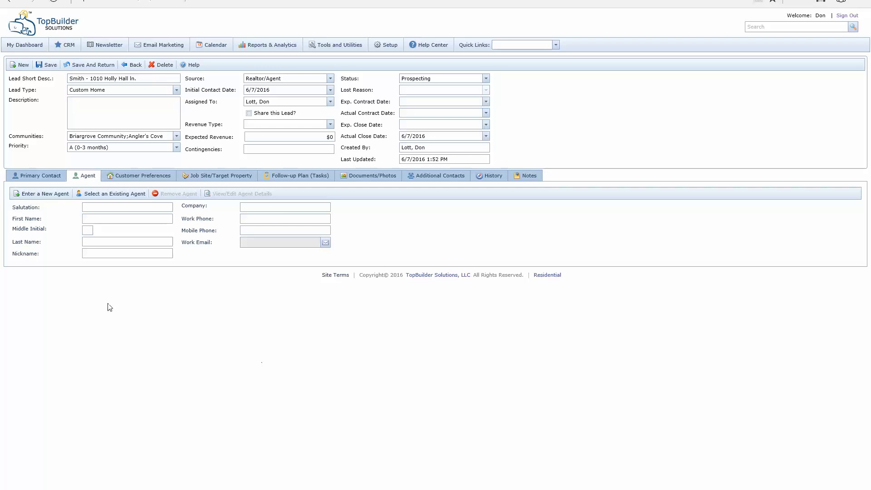
pyautogui.click(41, 177)
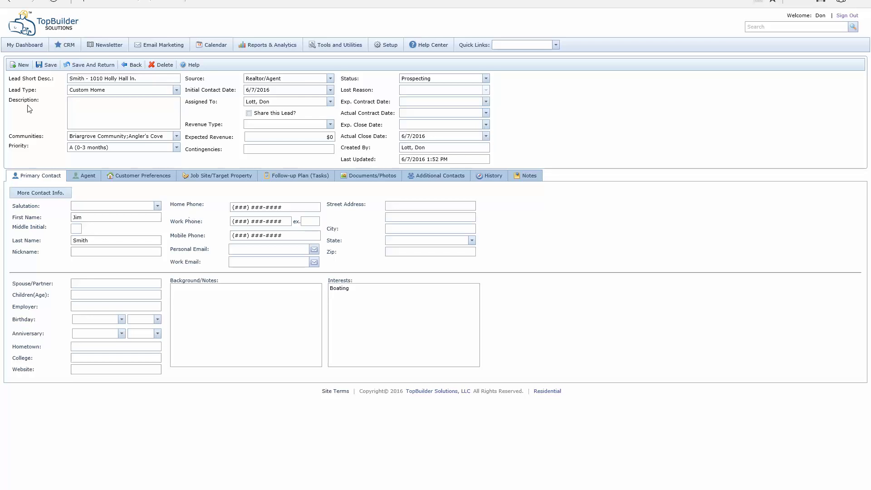
# Step: Go to My Dashboard, showing 6 active leads and 37 open tasks
pyautogui.click(26, 45)
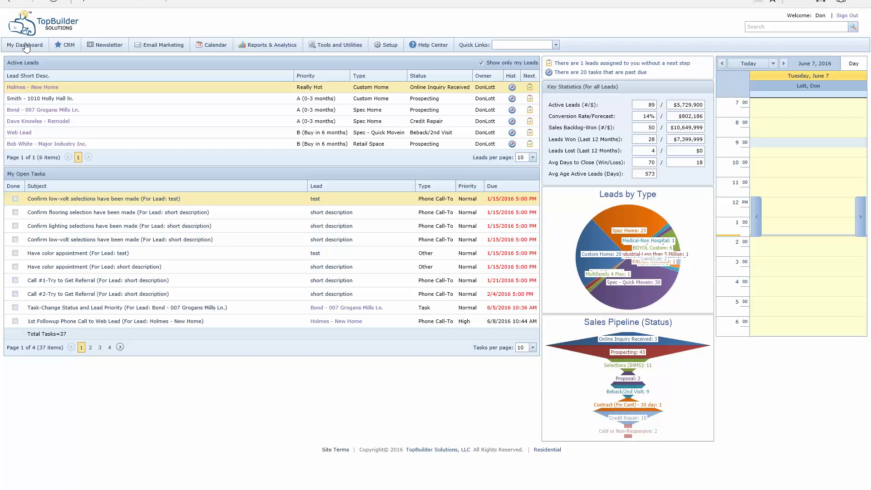
# Step: Select the new lead in Active Leads and show its history of five completed activities
pyautogui.click(50, 98)
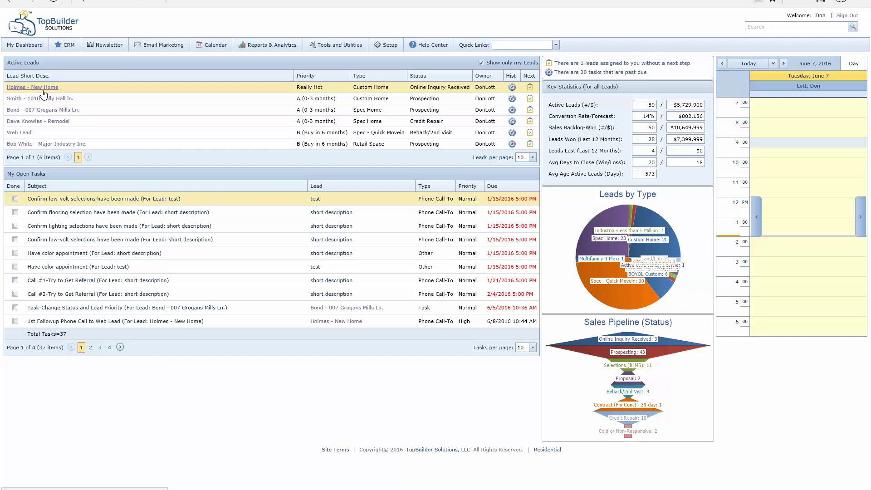
pyautogui.moveTo(67, 47)
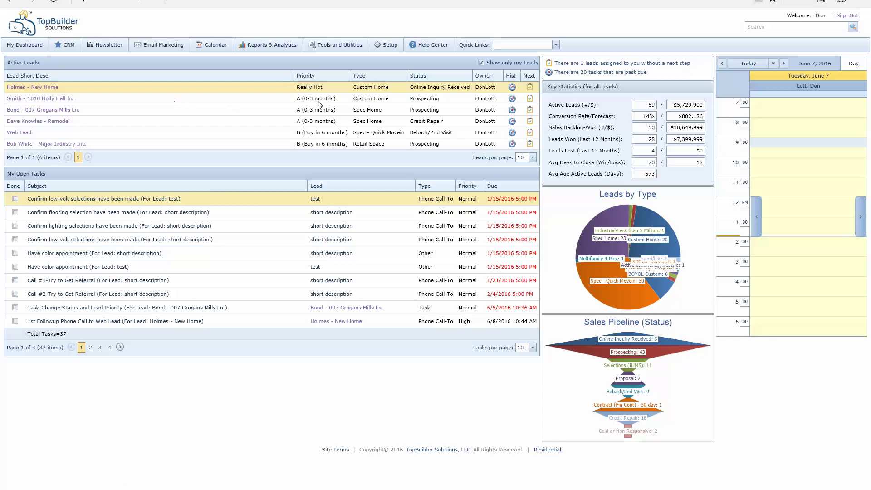
pyautogui.click(512, 98)
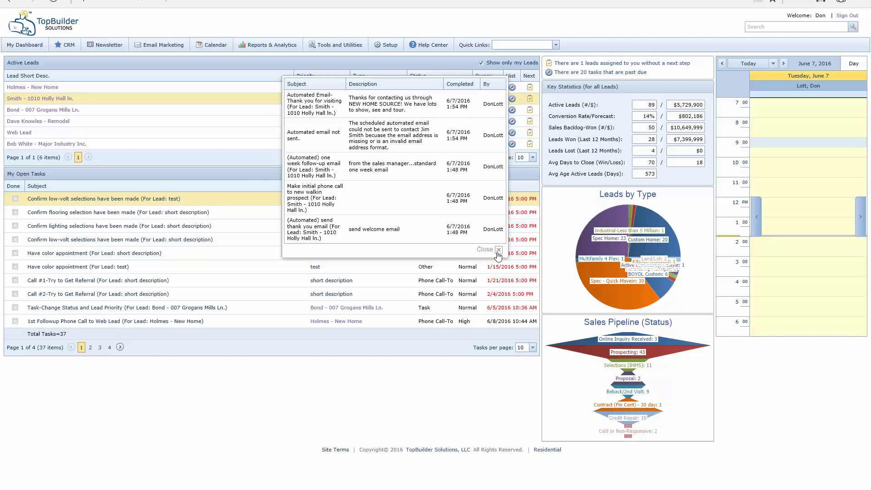
# Step: Close the lead history popup, show 200 tasks per page, and scroll through all 37 open tasks
pyautogui.click(498, 250)
pyautogui.click(530, 348)
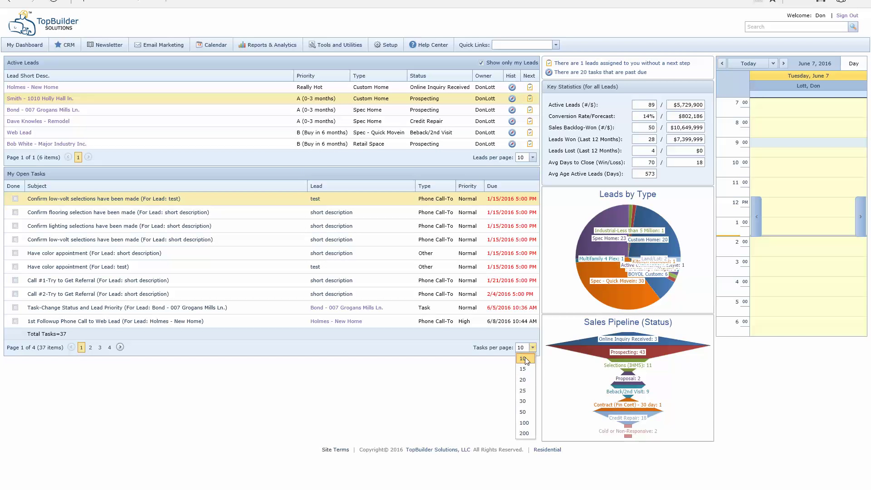
pyautogui.click(524, 437)
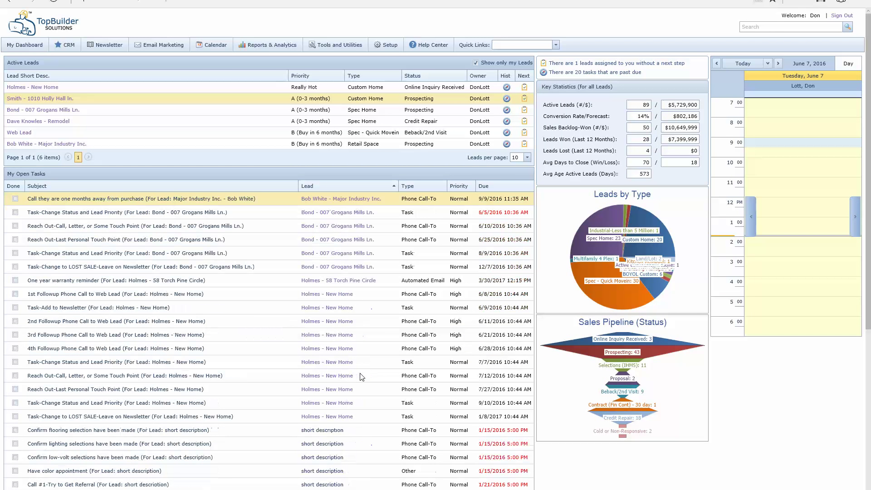
pyautogui.scroll(-2, 354, 369)
pyautogui.scroll(-2, 352, 369)
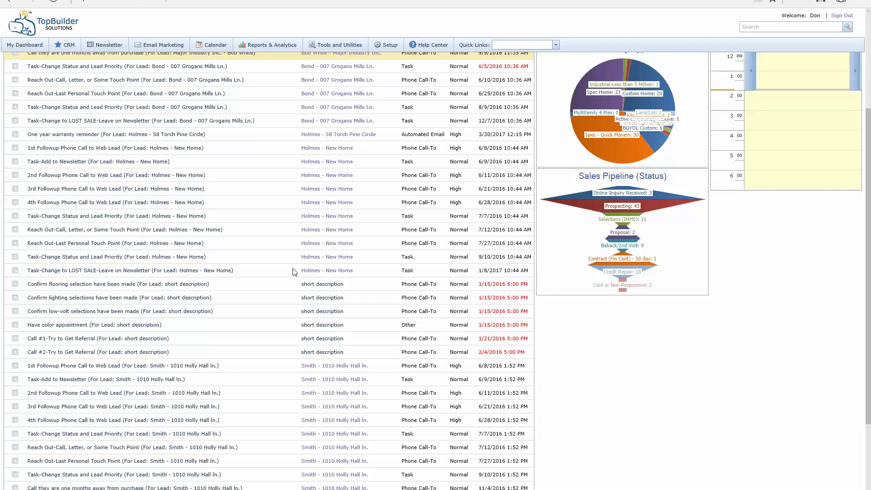
pyautogui.scroll(-3, 293, 271)
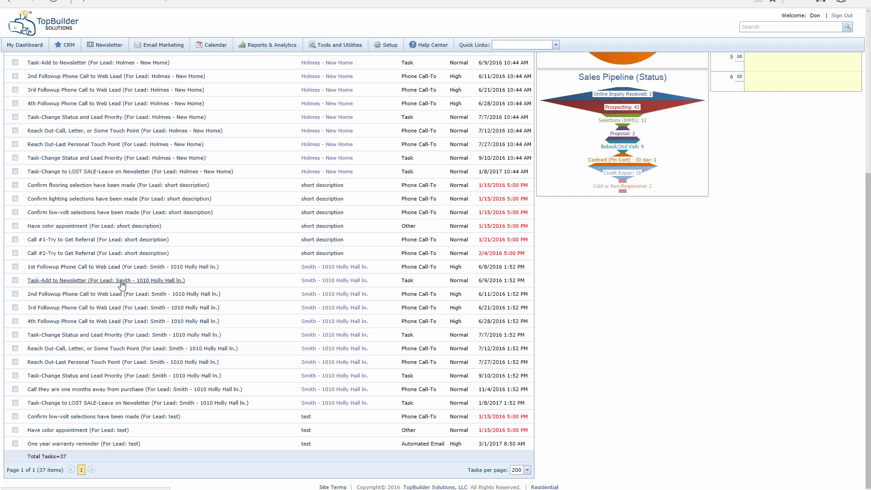
# Step: Mark the second lead's Task-Add to Newsletter task done, leaving 36 open tasks
pyautogui.click(15, 280)
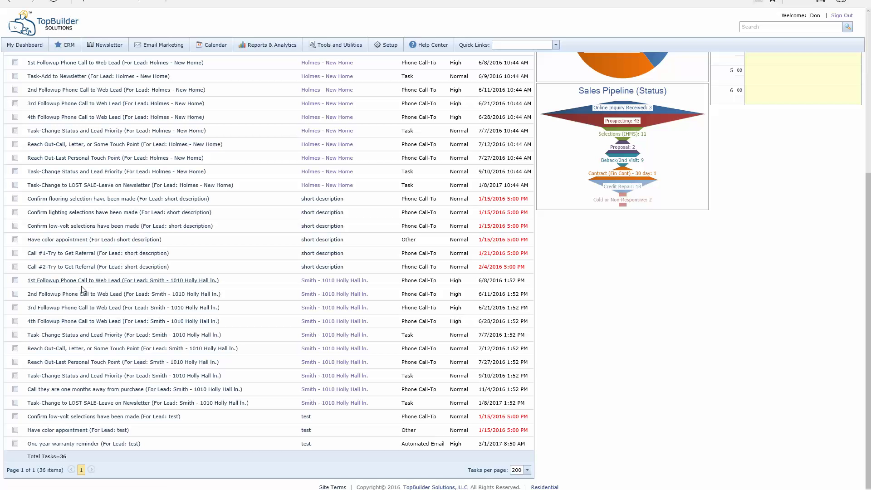
# Step: Save the 1st Followup Phone Call task as Complete with description '6-7-16 - Notes Here'
pyautogui.click(109, 282)
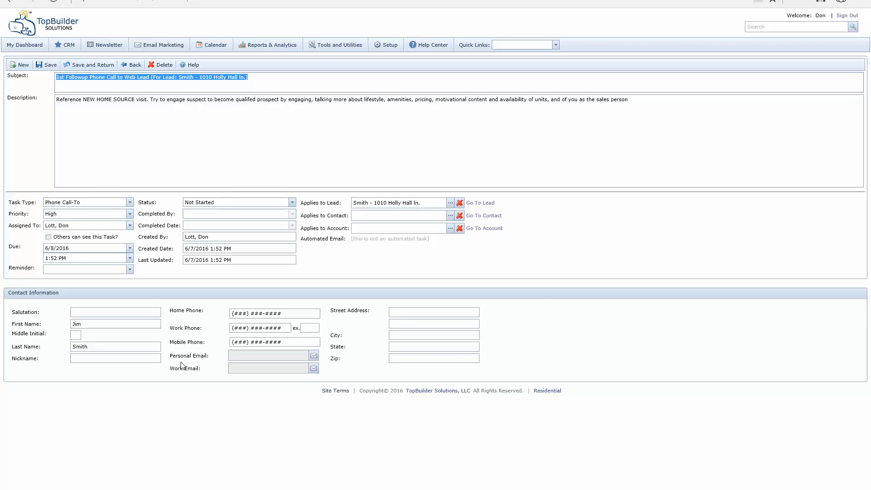
pyautogui.moveTo(628, 100); pyautogui.dragTo(16, 165)
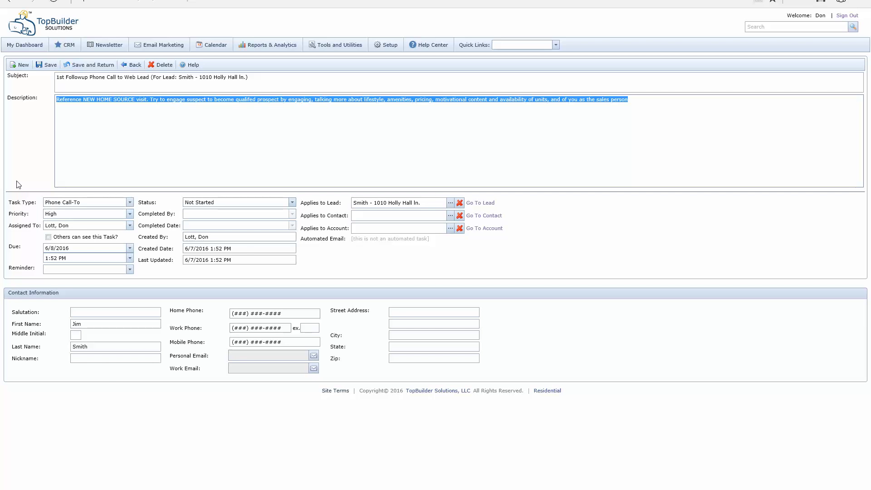
pyautogui.write('6-7-16')
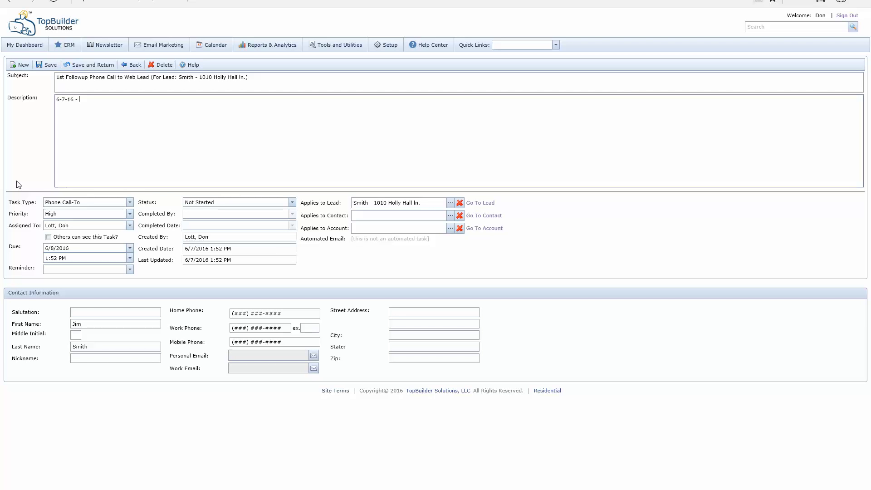
pyautogui.write(' - Notes Here')
pyautogui.click(291, 203)
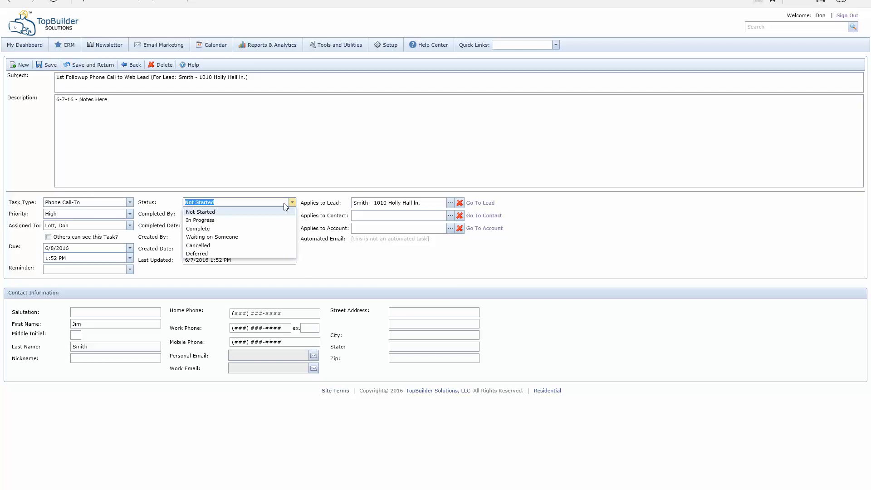
pyautogui.click(229, 228)
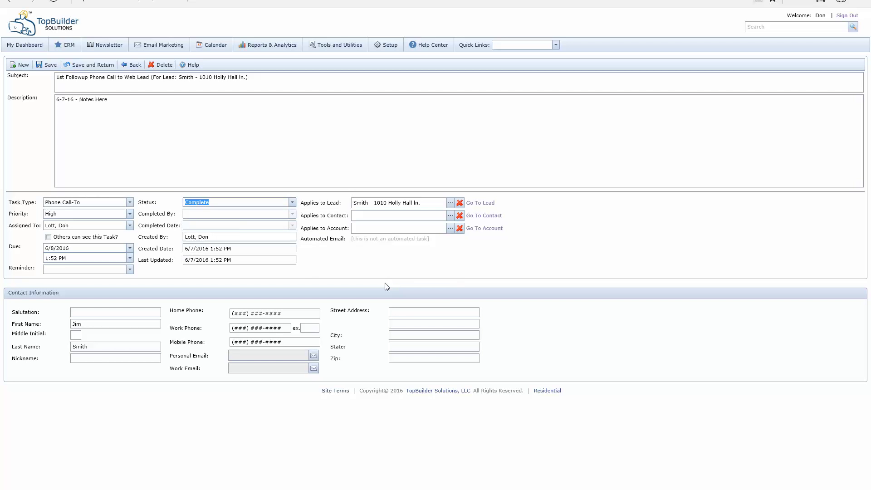
pyautogui.click(86, 67)
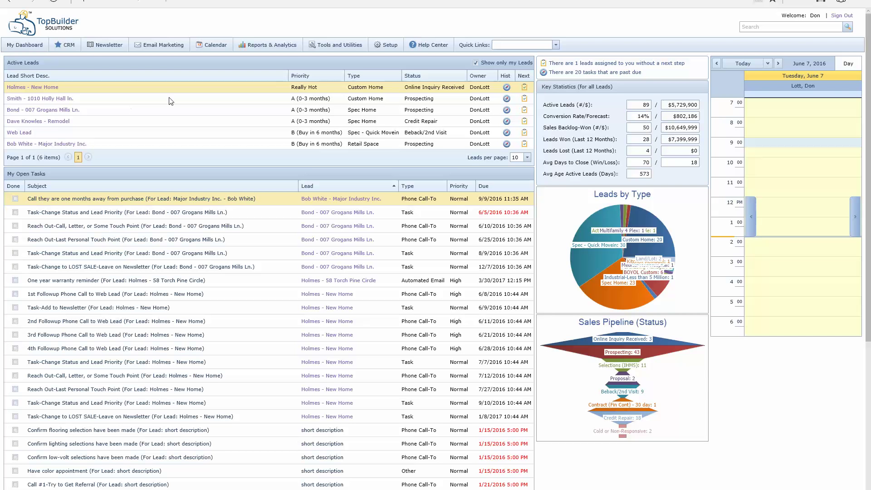
pyautogui.click(507, 99)
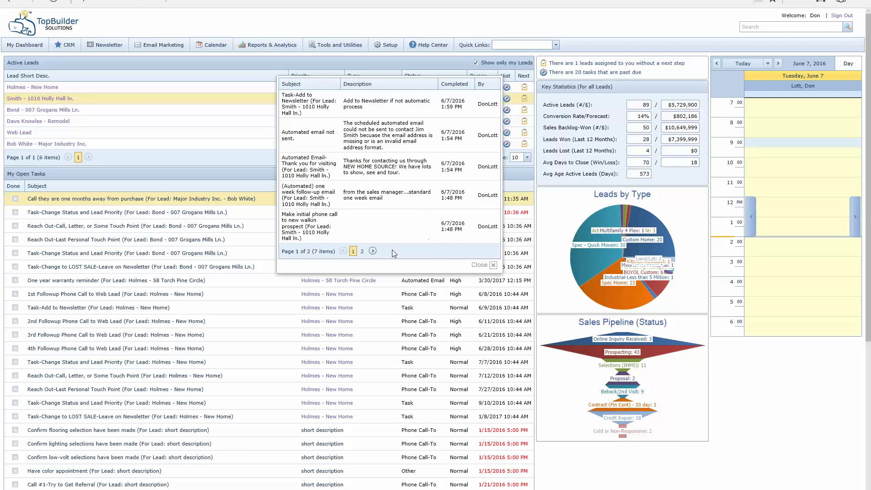
pyautogui.click(363, 252)
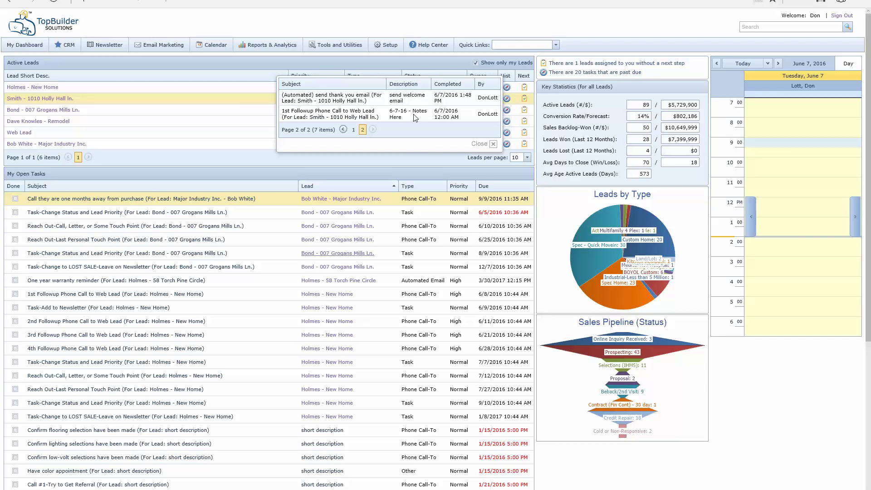
pyautogui.click(240, 104)
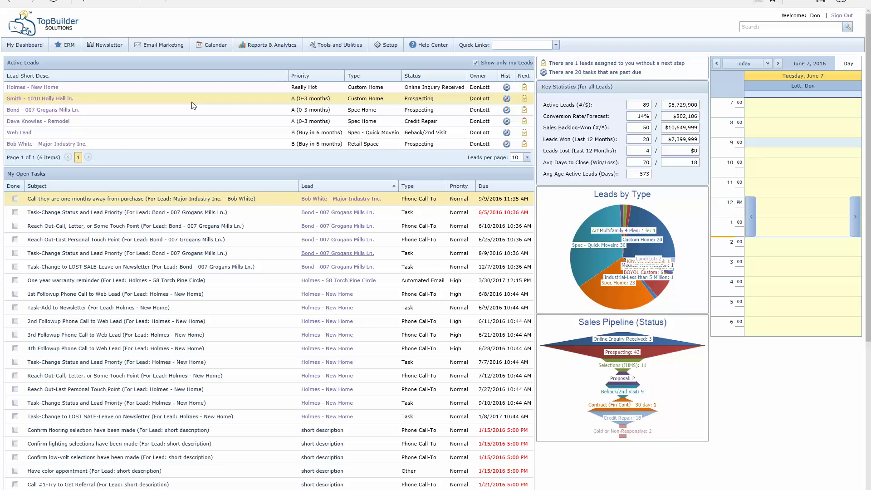
pyautogui.scroll(-5, 181, 379)
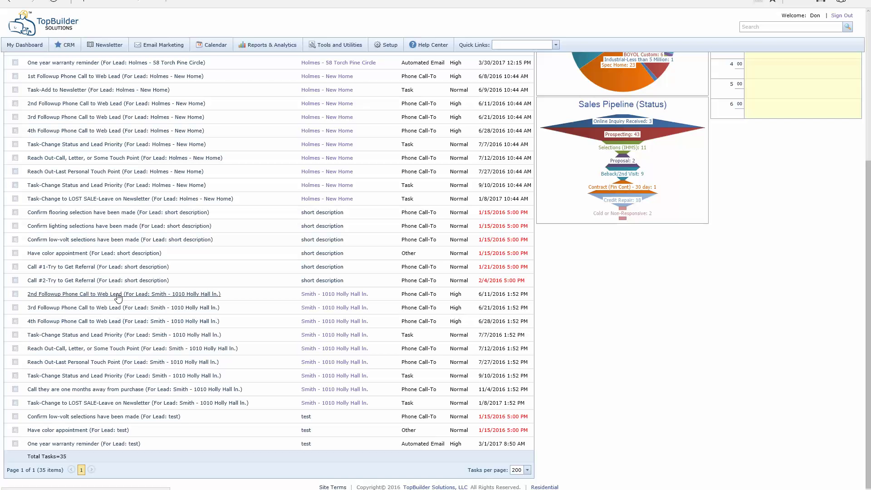
# Step: Save the 2nd Followup Phone Call as In Progress, reassigned, noting '6-7-16 - Tried to call. left VM'
pyautogui.click(117, 295)
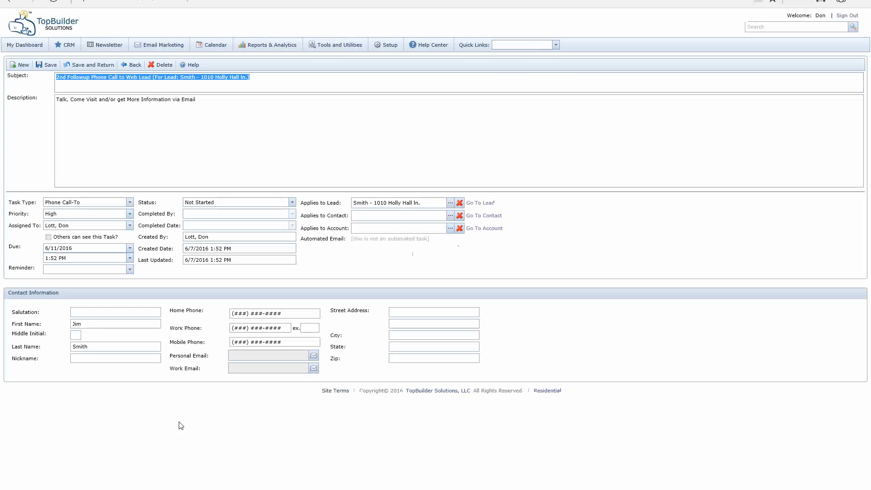
pyautogui.click(253, 113)
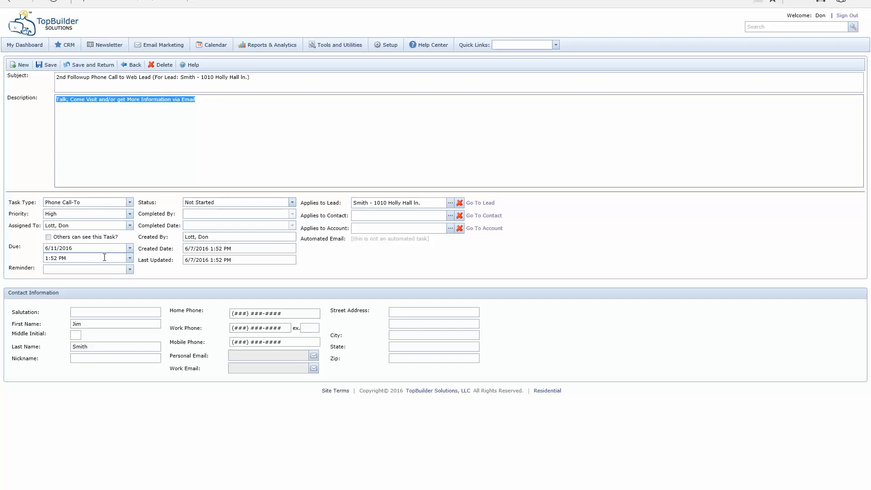
pyautogui.write('6-7-16 - ')
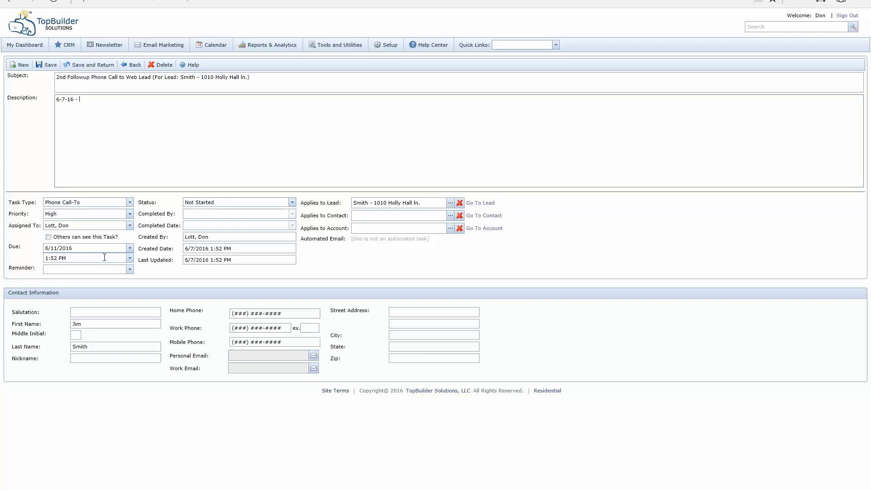
pyautogui.write('Tried to call. left VM.')
pyautogui.click(292, 203)
pyautogui.click(204, 222)
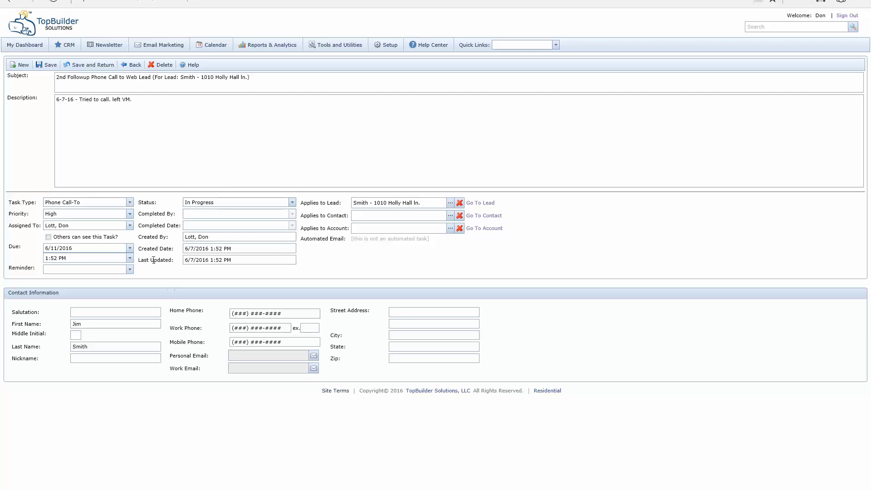
pyautogui.click(130, 225)
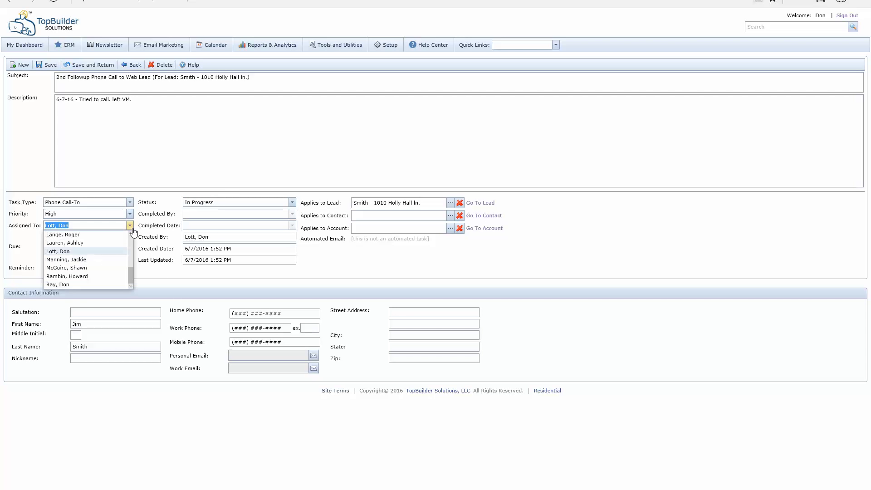
pyautogui.click(55, 284)
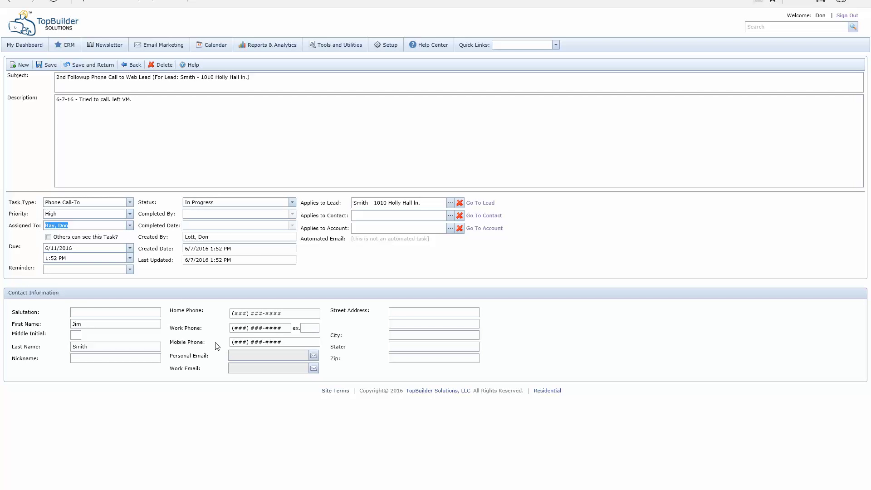
pyautogui.click(96, 69)
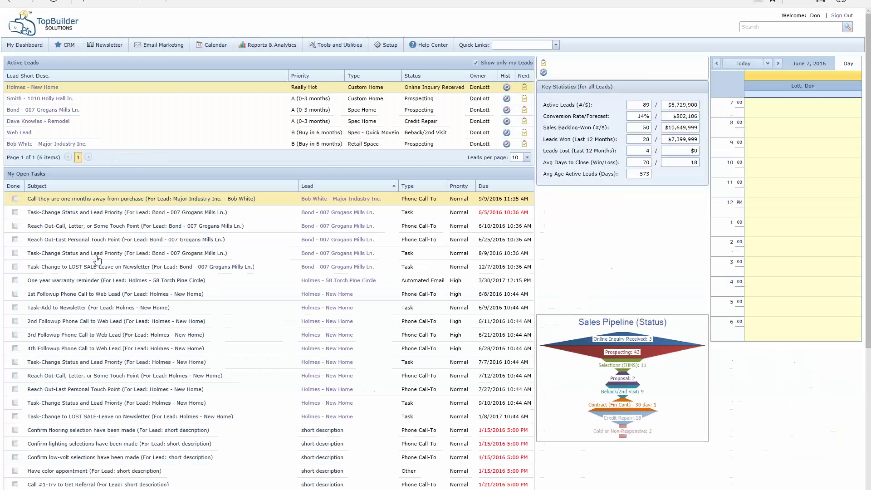
pyautogui.scroll(-5, 194, 360)
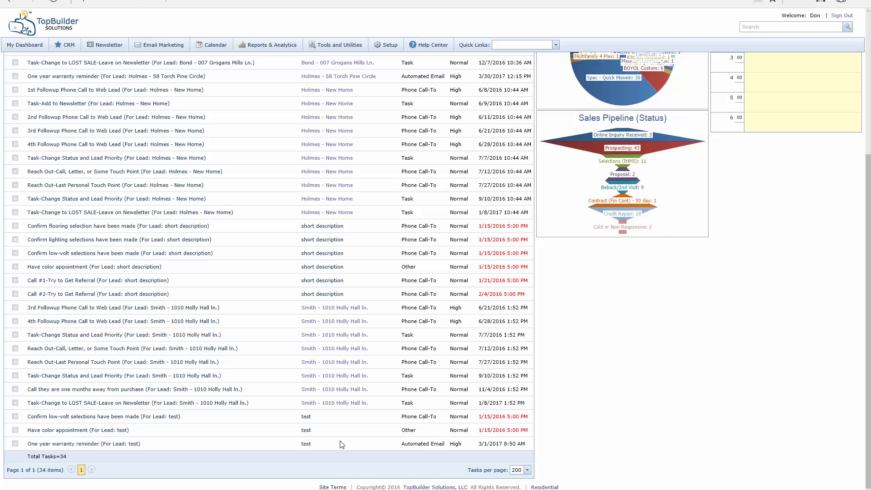
pyautogui.scroll(5, 163, 350)
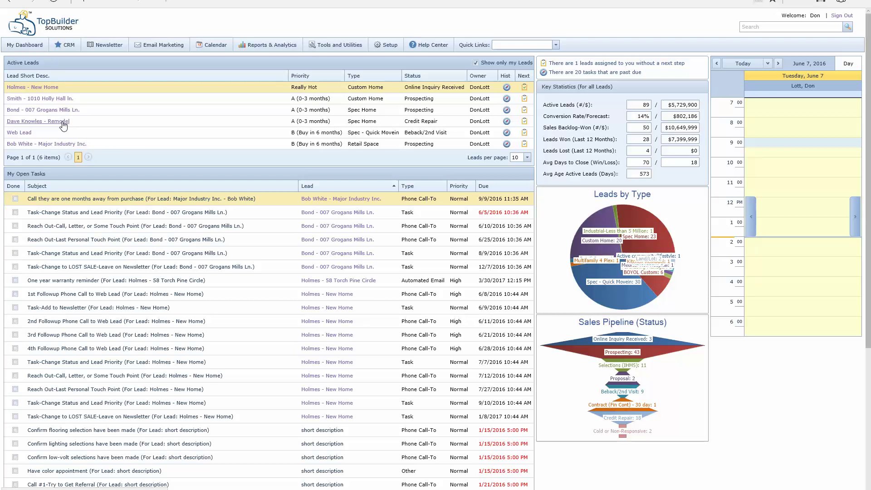
pyautogui.click(507, 124)
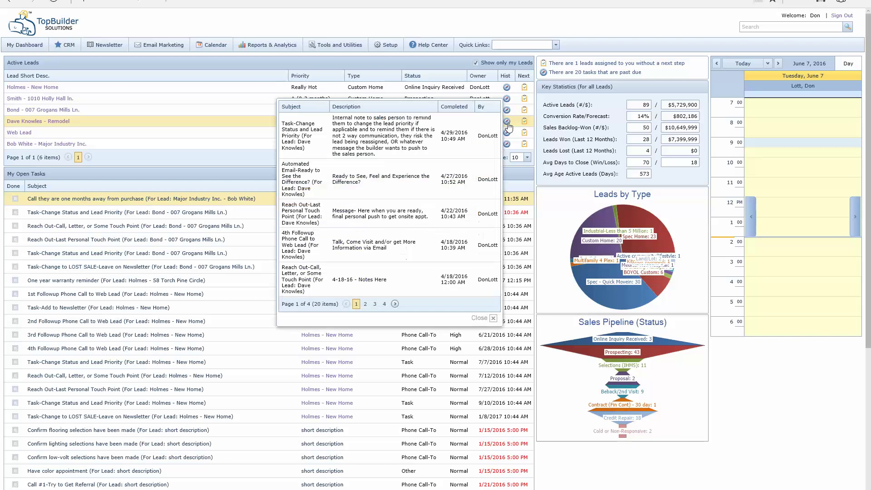
pyautogui.click(366, 304)
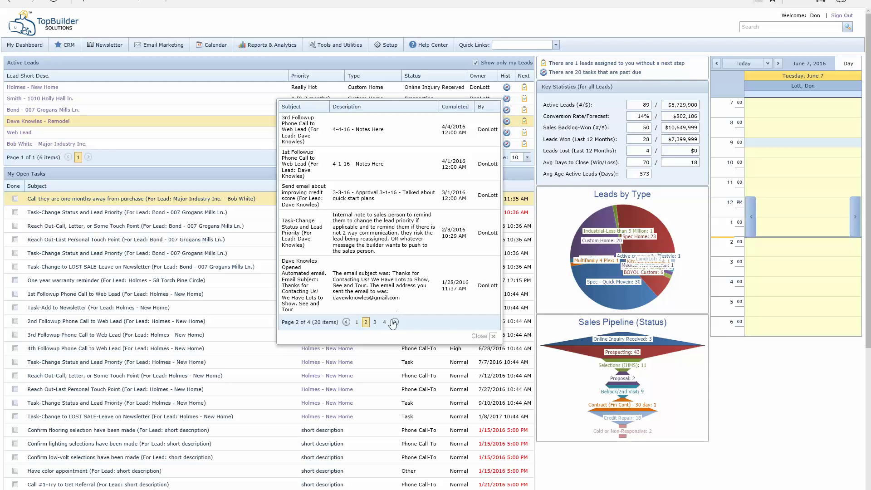
pyautogui.click(492, 336)
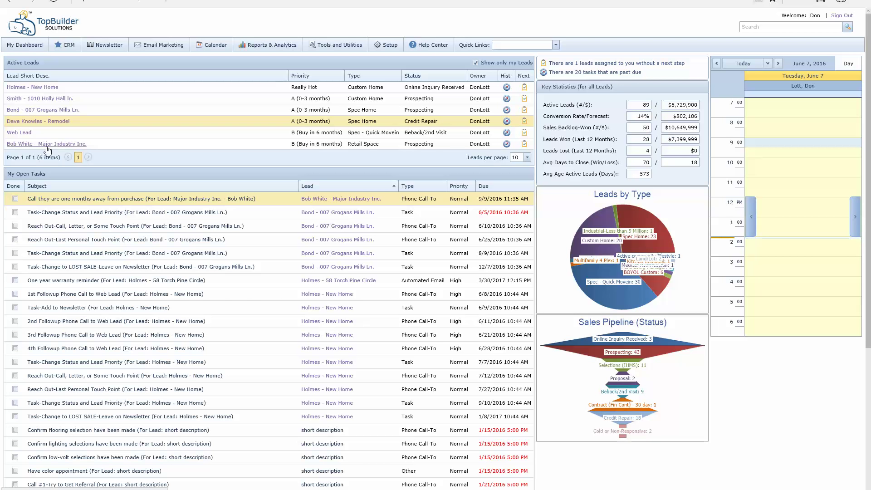
# Step: Open the Major Industry Inc. lead's History and scroll through its 59 entries
pyautogui.click(47, 146)
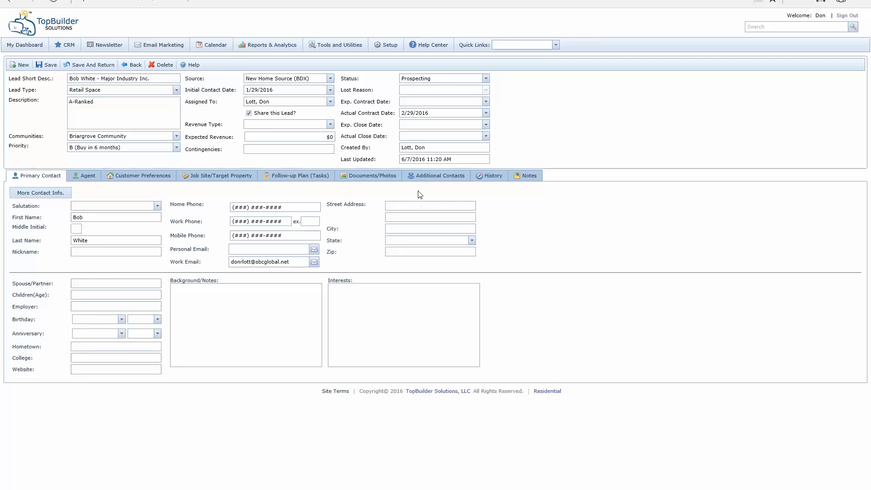
pyautogui.click(499, 177)
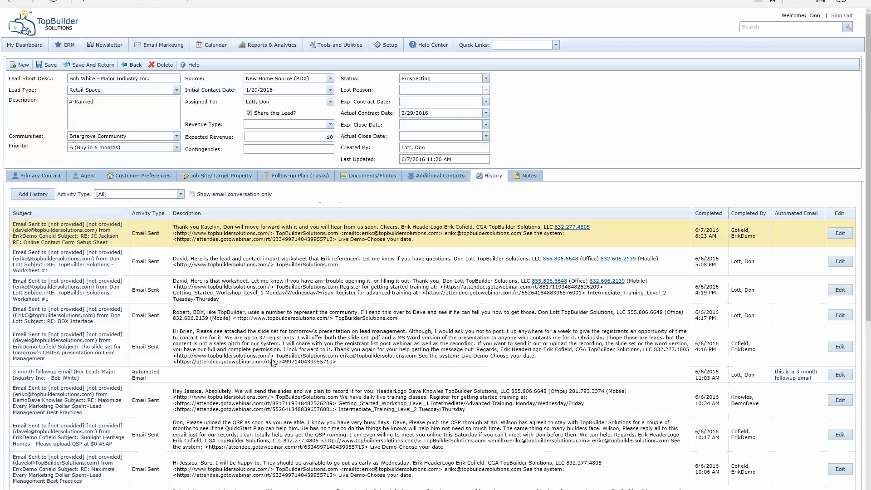
pyautogui.scroll(-3, 150, 235)
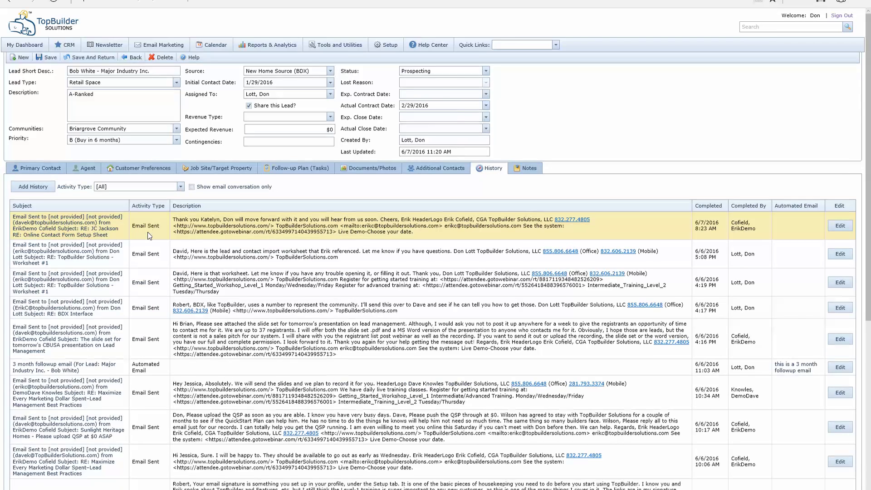
pyautogui.scroll(-6, 149, 236)
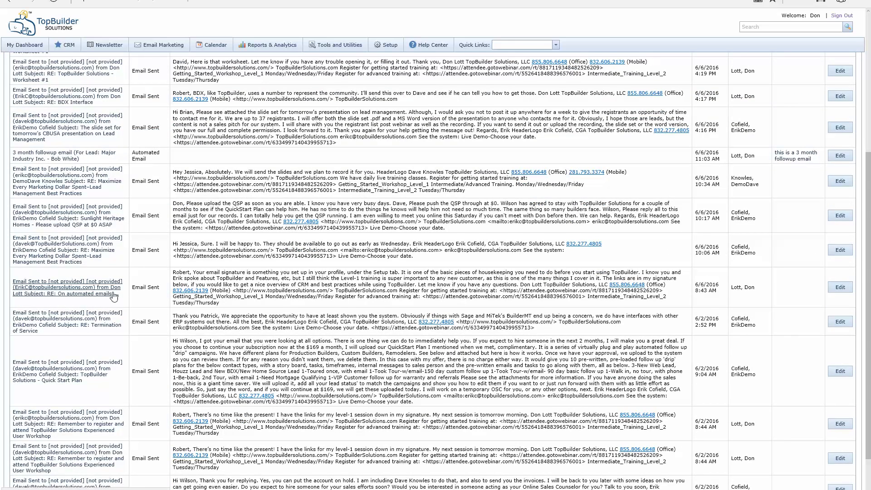
pyautogui.scroll(-3, 143, 410)
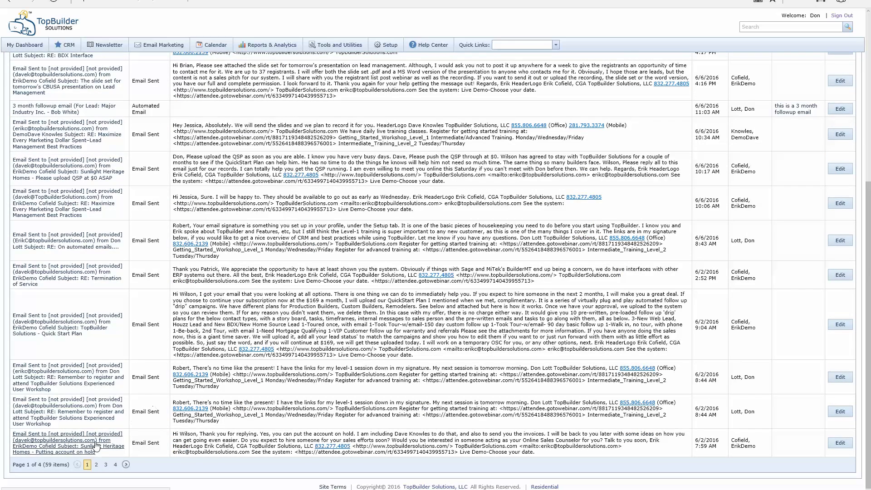
# Step: Go to history page 4 of 4 and select the oldest 1/29/2016 proposal email entries
pyautogui.click(115, 464)
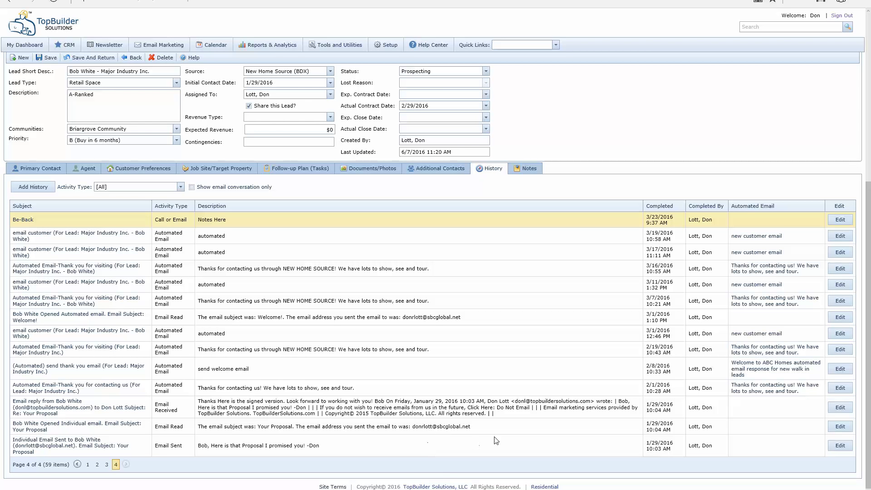
pyautogui.click(285, 431)
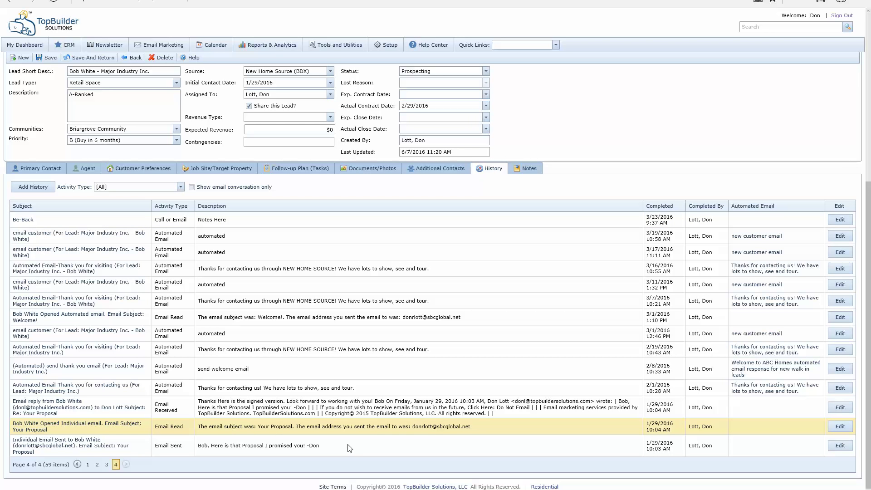
pyautogui.click(364, 414)
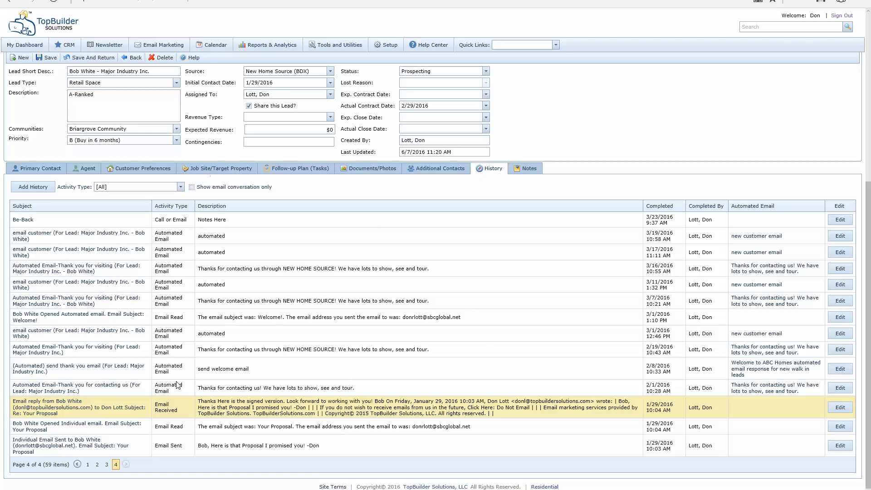
# Step: Back on Primary Contact, draft an email to the contact's work address, then cancel it unsent
pyautogui.click(41, 168)
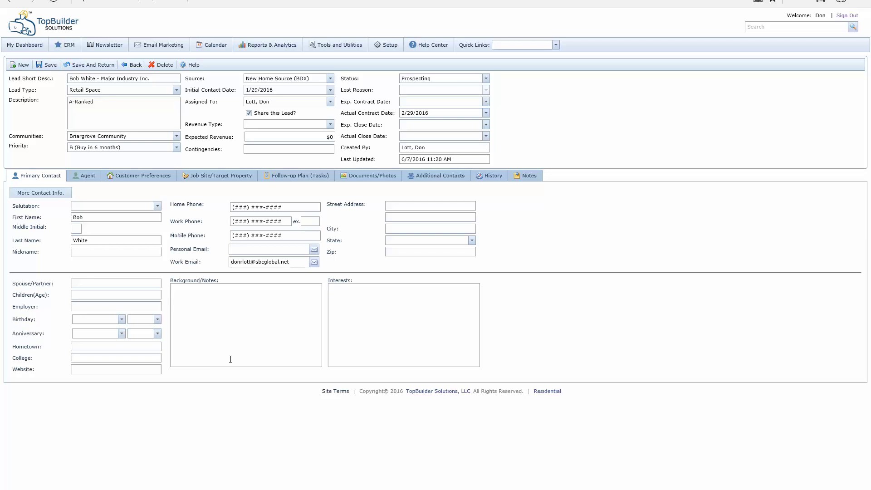
pyautogui.click(314, 262)
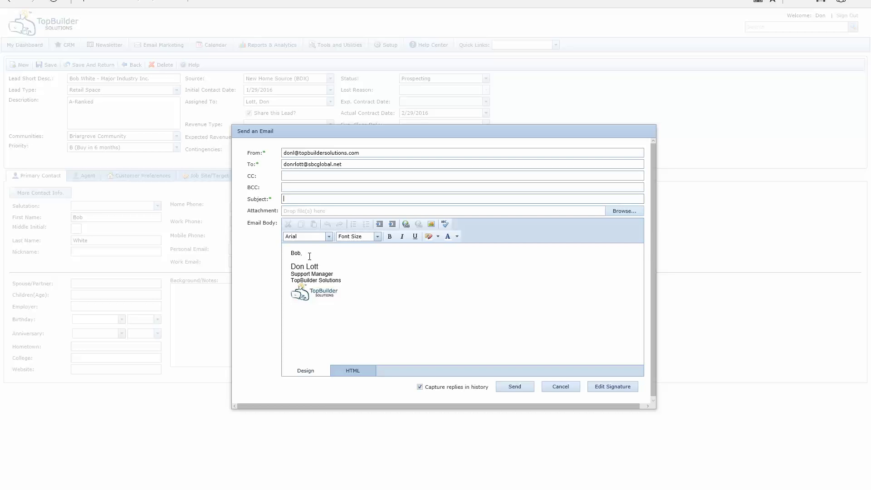
pyautogui.moveTo(289, 263)
pyautogui.mouseDown()
pyautogui.moveTo(340, 282)
pyautogui.moveTo(301, 293)
pyautogui.moveTo(375, 361)
pyautogui.mouseUp()
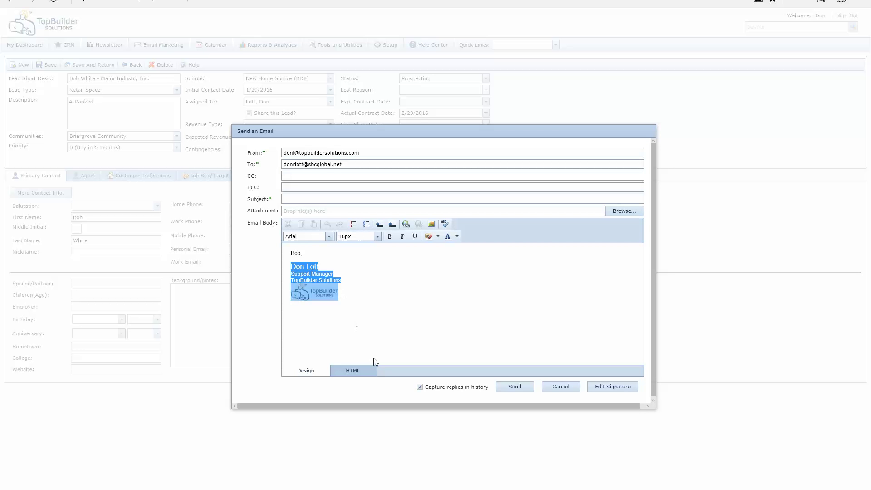
pyautogui.click(385, 316)
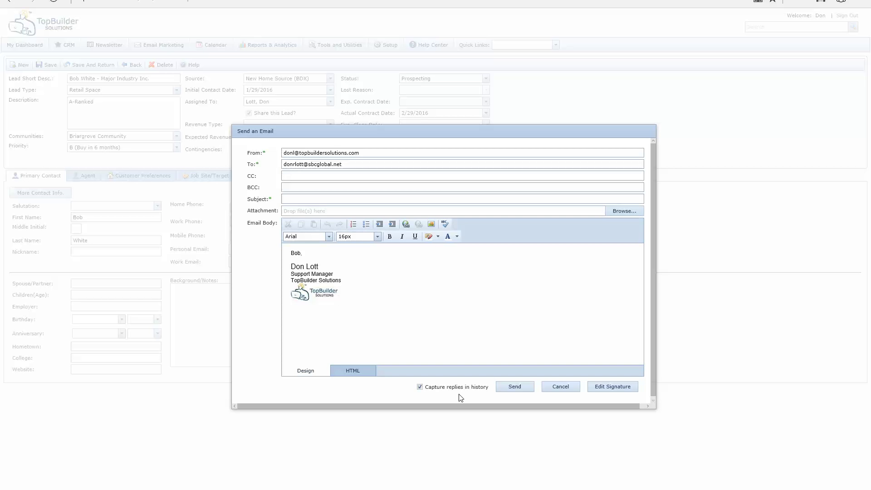
pyautogui.click(573, 387)
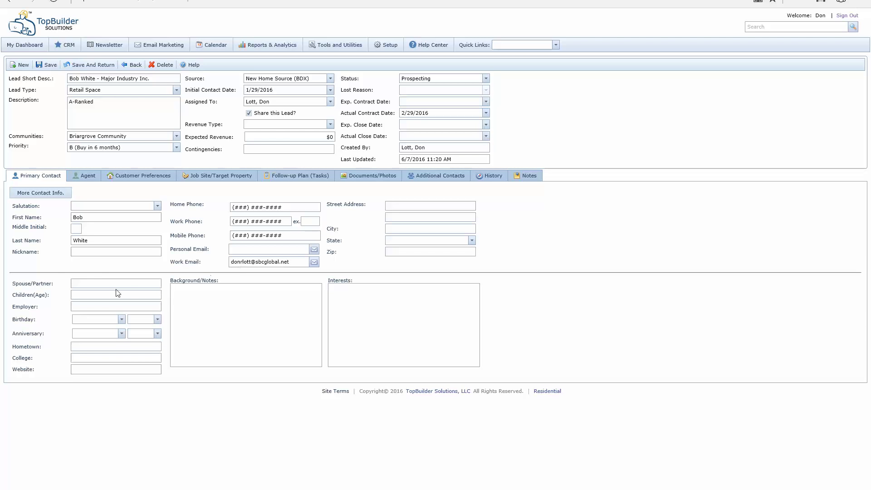
# Step: Open CRM > Manage Contacts and filter the list to Contact Type Customer
pyautogui.moveTo(61, 50)
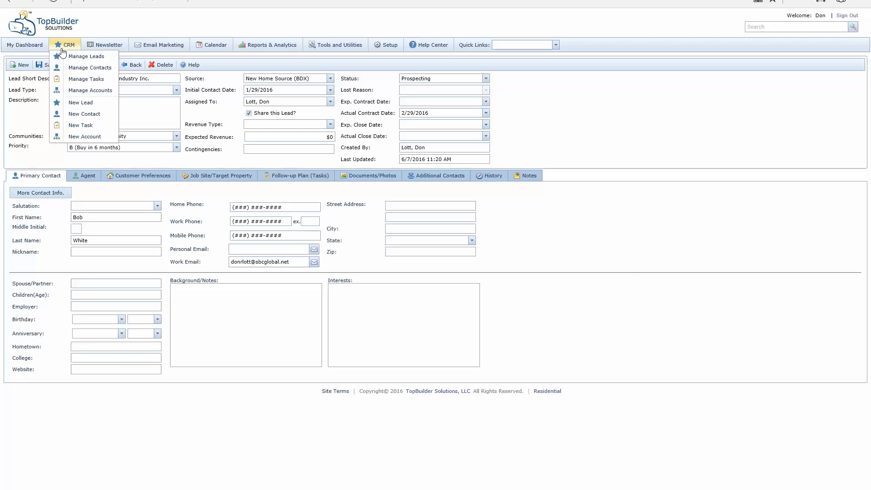
pyautogui.click(92, 69)
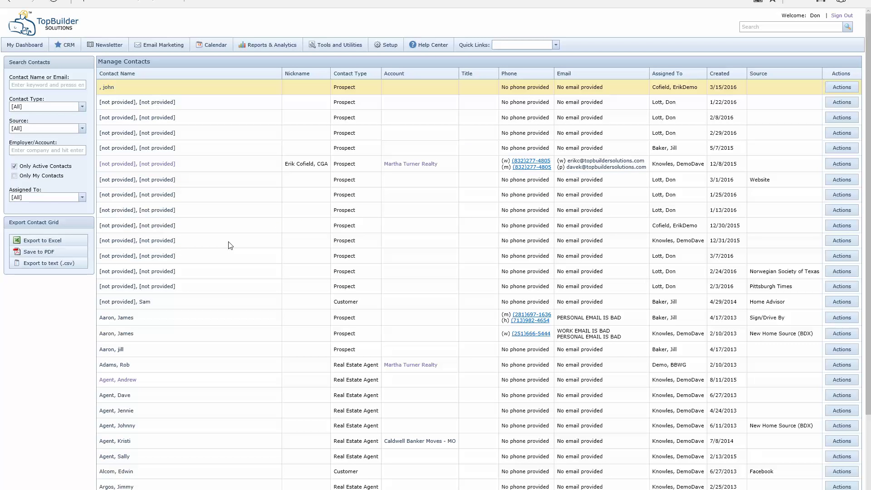
pyautogui.scroll(-3, 257, 301)
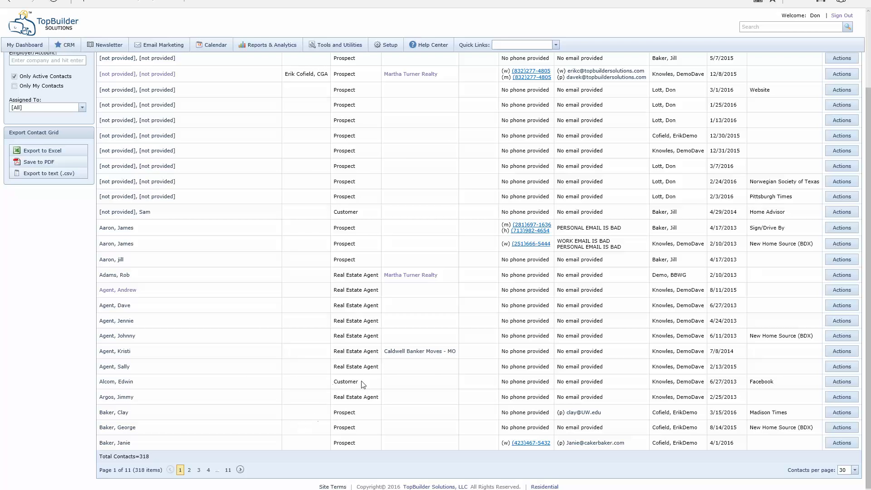
pyautogui.scroll(3, 282, 405)
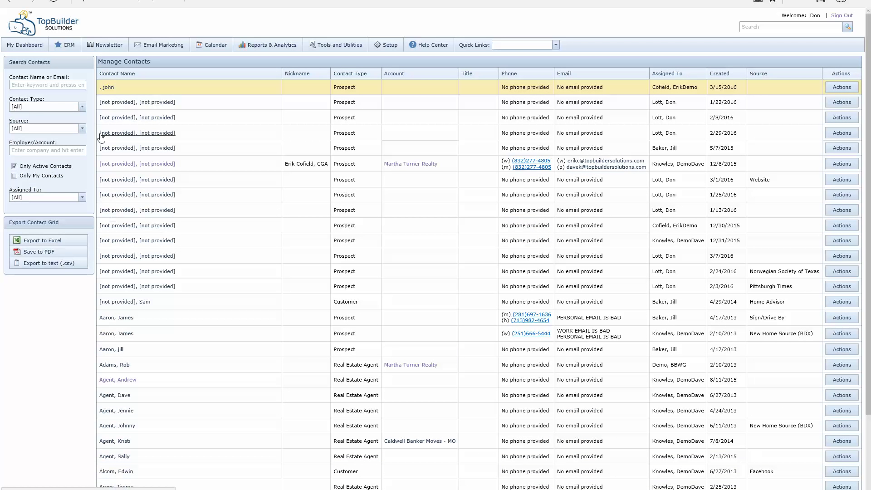
pyautogui.click(82, 106)
pyautogui.click(24, 158)
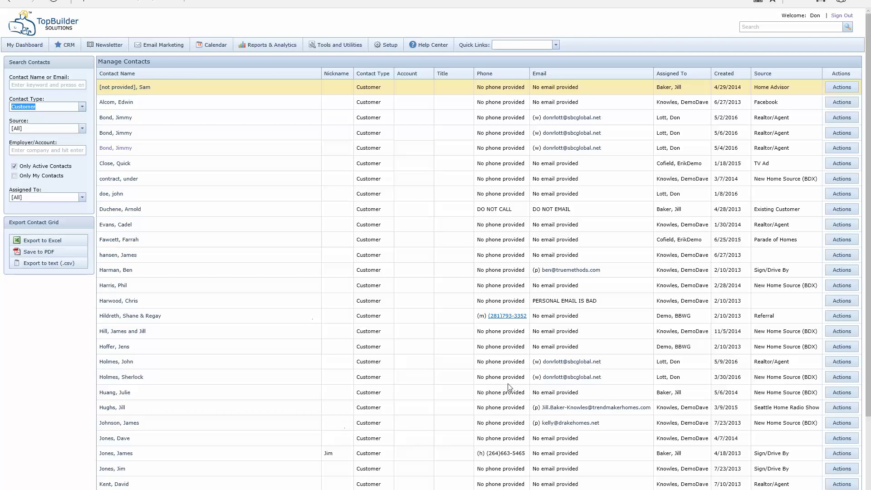
pyautogui.click(580, 149)
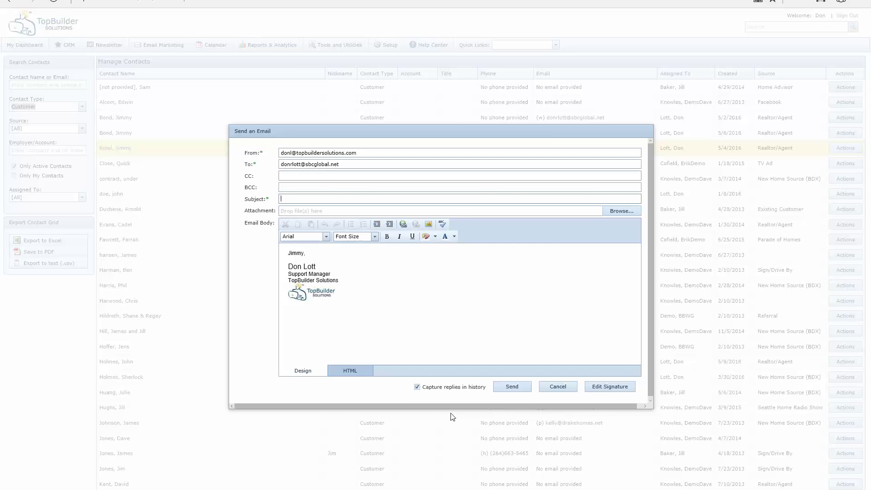
pyautogui.click(557, 386)
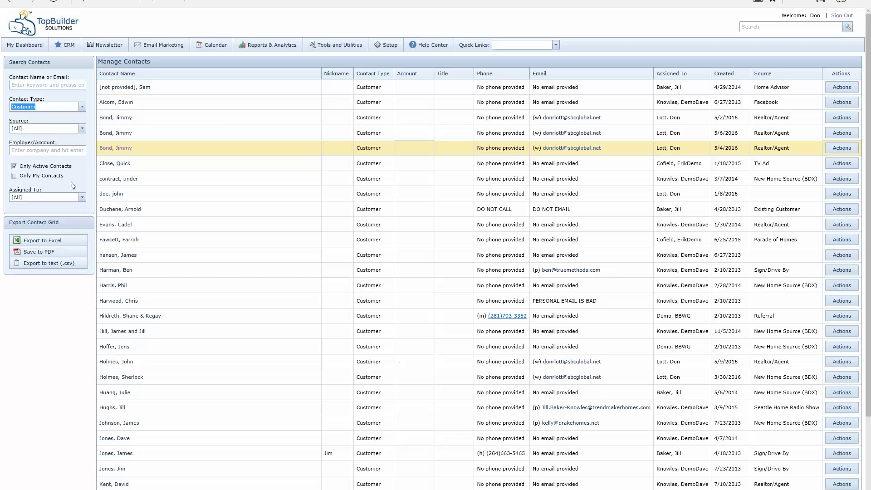
pyautogui.click(72, 46)
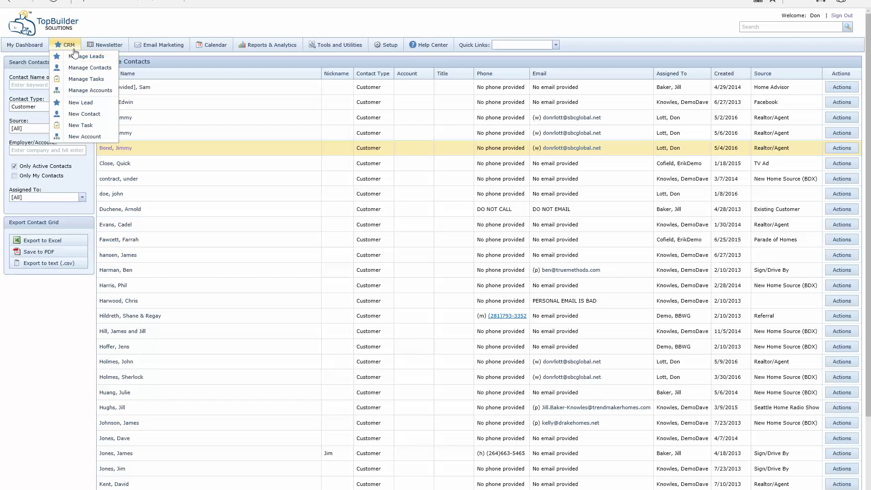